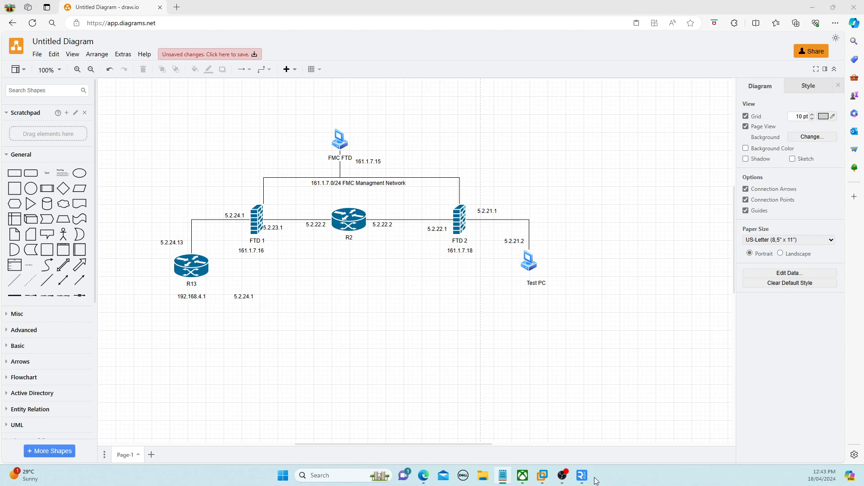
pyautogui.moveTo(582, 475)
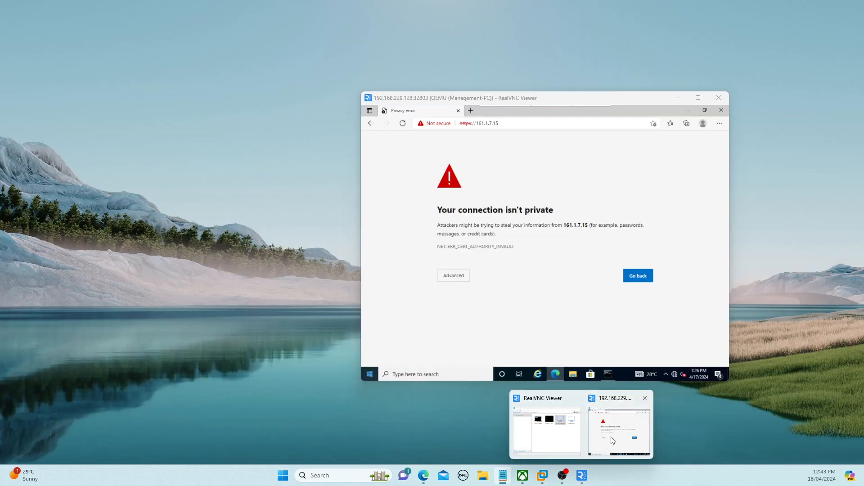
pyautogui.click(613, 441)
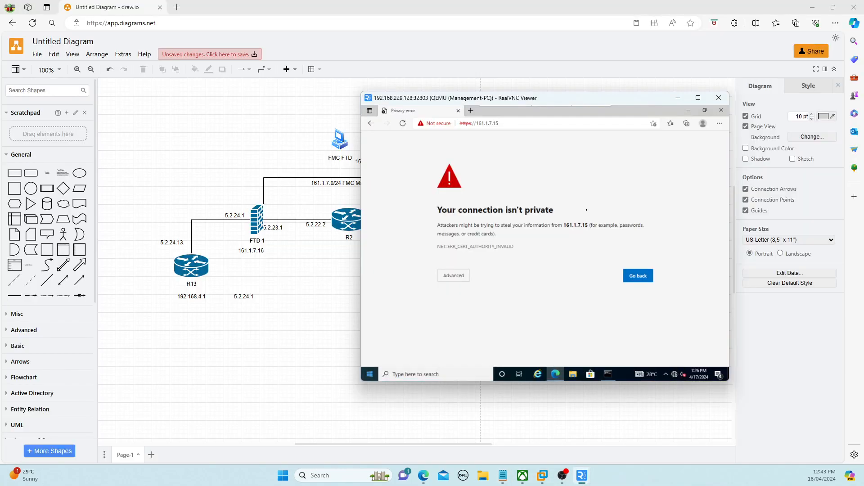
pyautogui.click(505, 123)
pyautogui.press('Return')
pyautogui.click(455, 277)
pyautogui.click(447, 333)
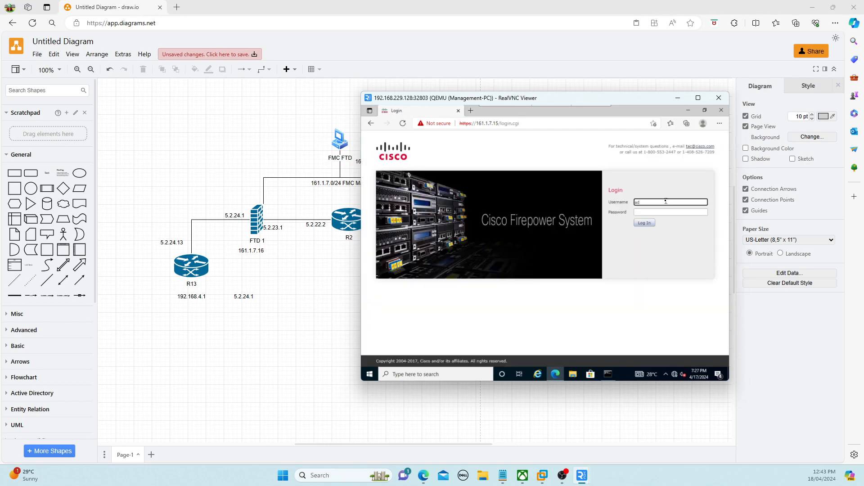
# Log in to FMC as admin with the administrator password
pyautogui.press('Tab')
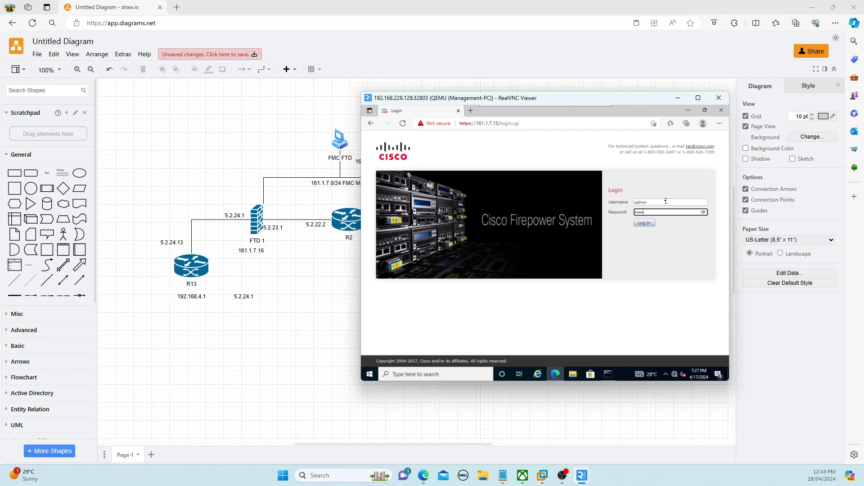
pyautogui.write('•••••••')
pyautogui.press('Return')
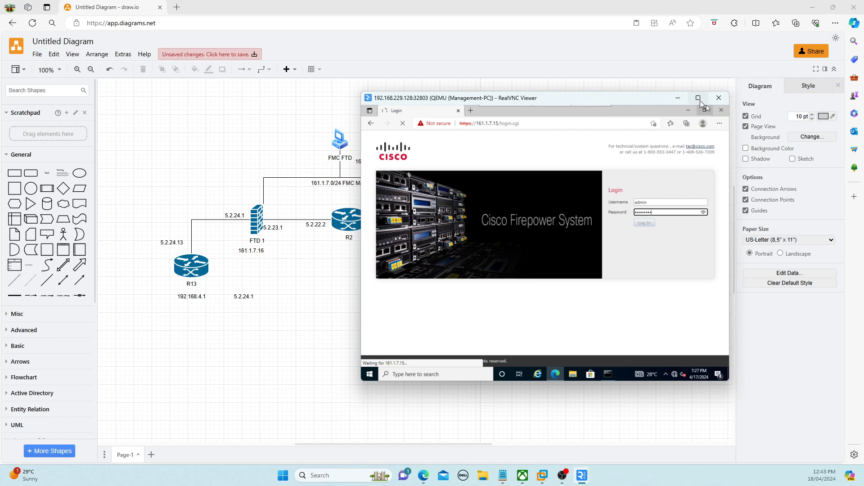
pyautogui.moveTo(701, 104)
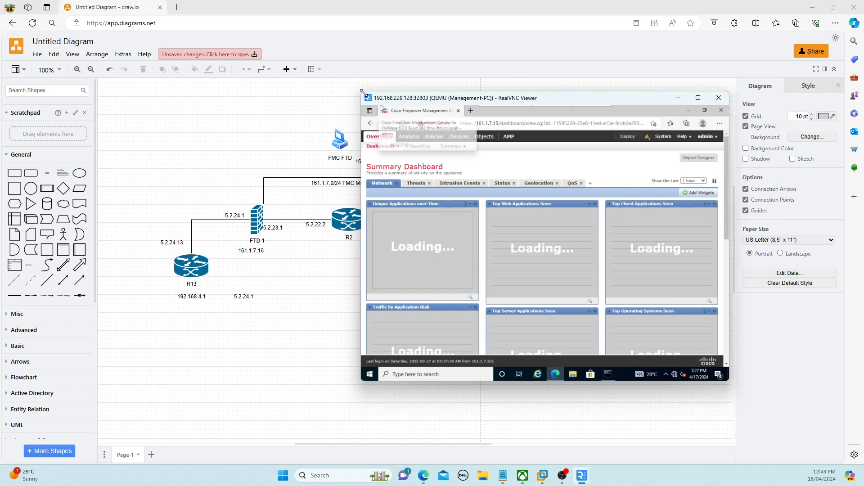
# Enlarge the RealVNC window and go to System > Licenses > Smart Licenses
pyautogui.moveTo(361, 92); pyautogui.dragTo(246, 5)
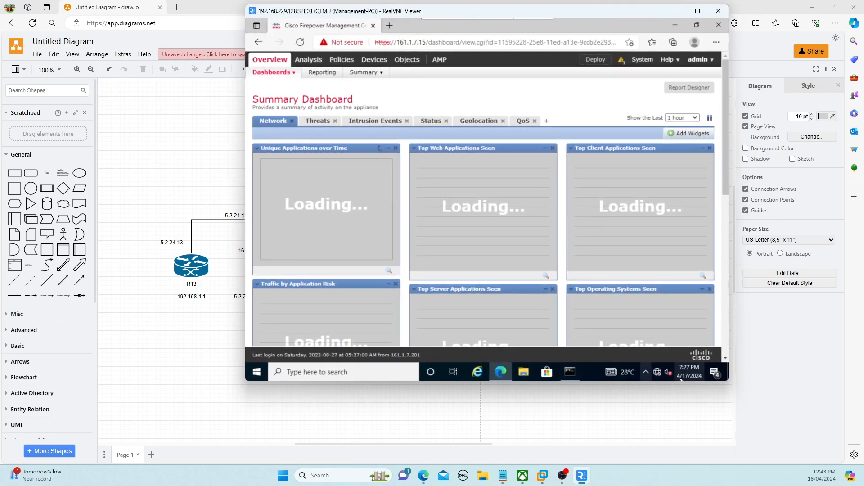
pyautogui.moveTo(728, 383); pyautogui.dragTo(816, 446)
pyautogui.moveTo(707, 77)
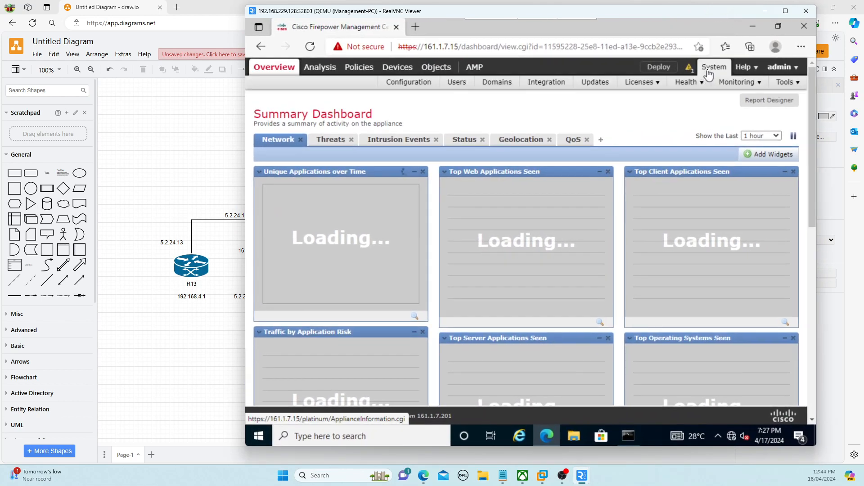
pyautogui.moveTo(644, 82)
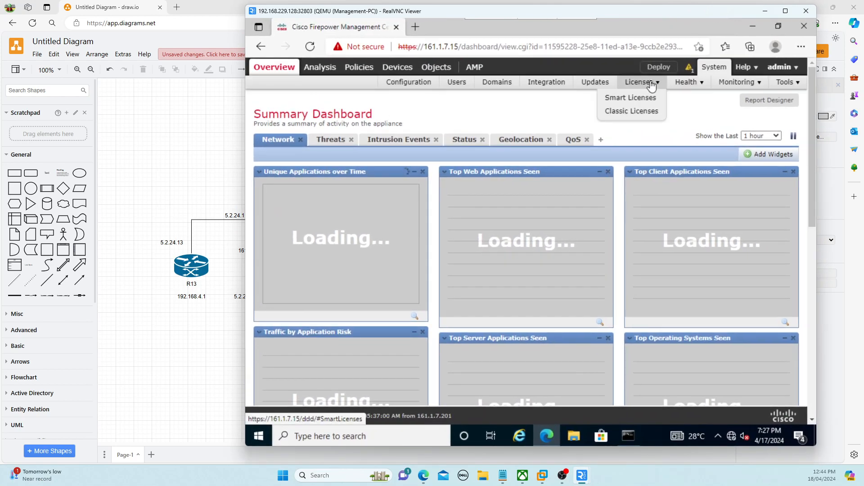
pyautogui.click(657, 111)
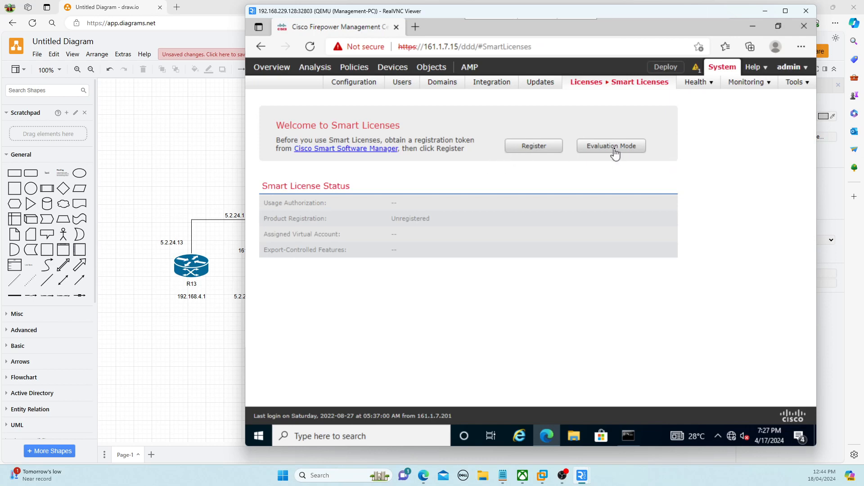
# Switch smart licensing to Evaluation Mode and confirm, starting the 90-day evaluation
pyautogui.click(615, 152)
pyautogui.click(536, 295)
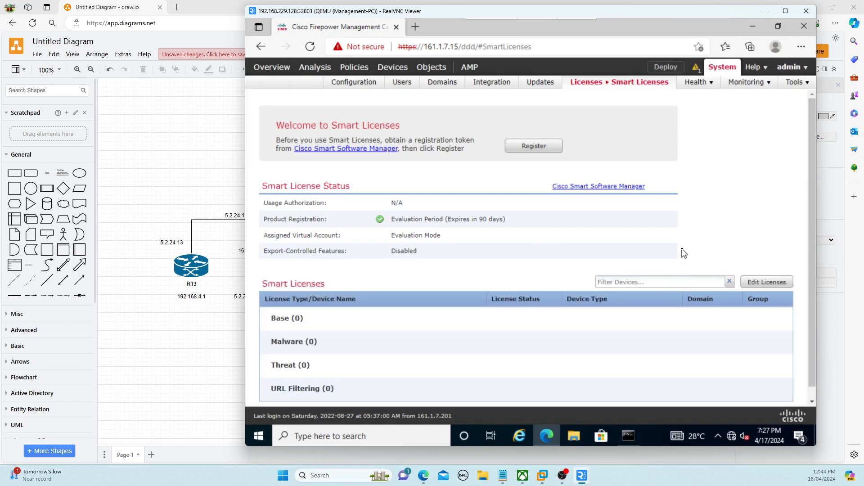
pyautogui.scroll(-1, 684, 254)
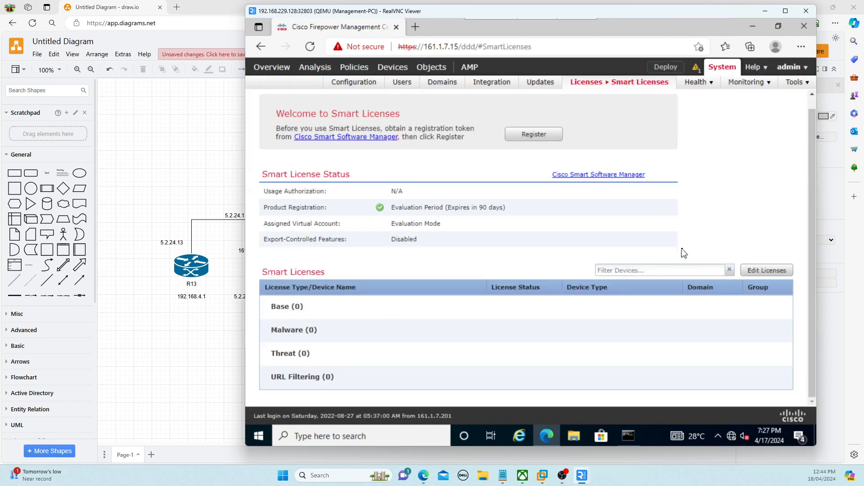
pyautogui.scroll(1, 684, 253)
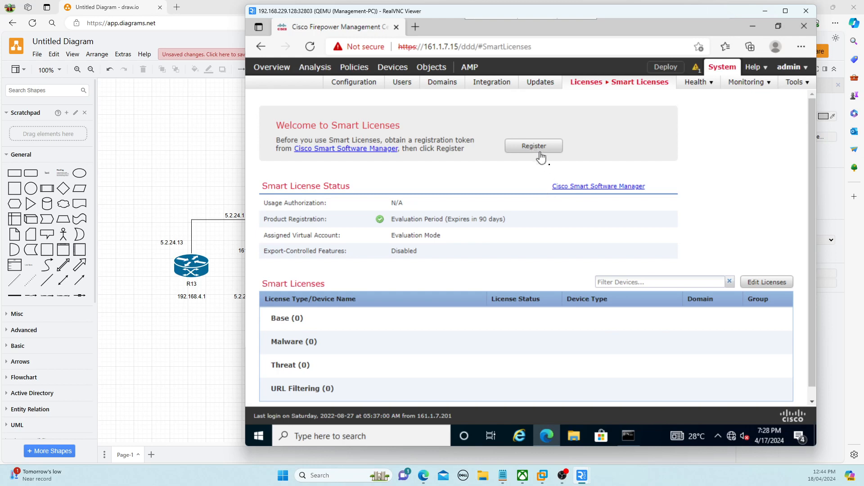
pyautogui.scroll(-1, 580, 243)
pyautogui.scroll(1, 581, 242)
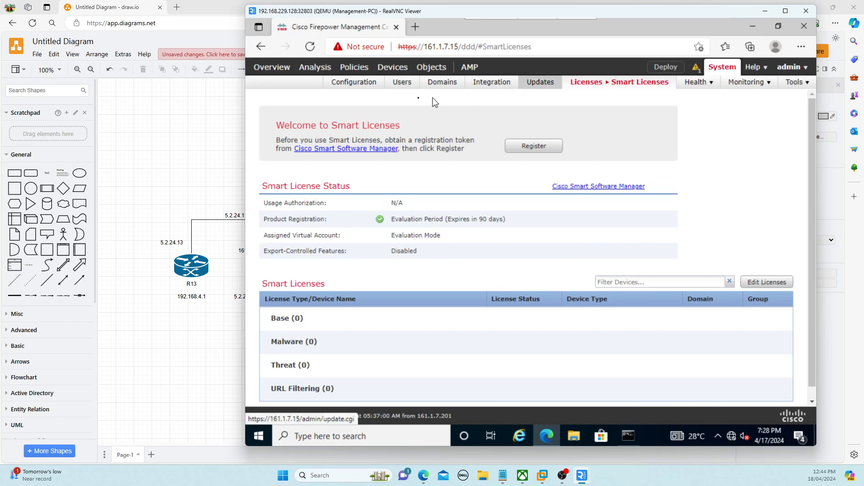
# Show the empty Device Management list, then start typing 'ssh admin' in the CLC-CLI prompt
pyautogui.click(394, 68)
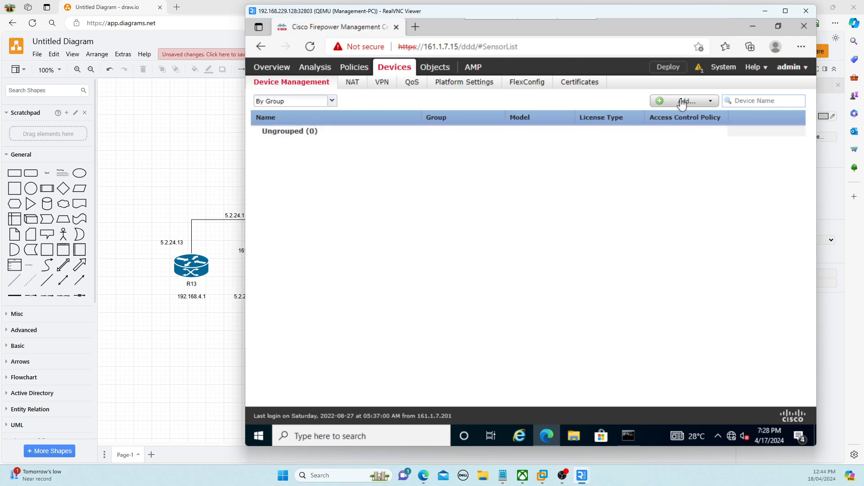
pyautogui.click(630, 436)
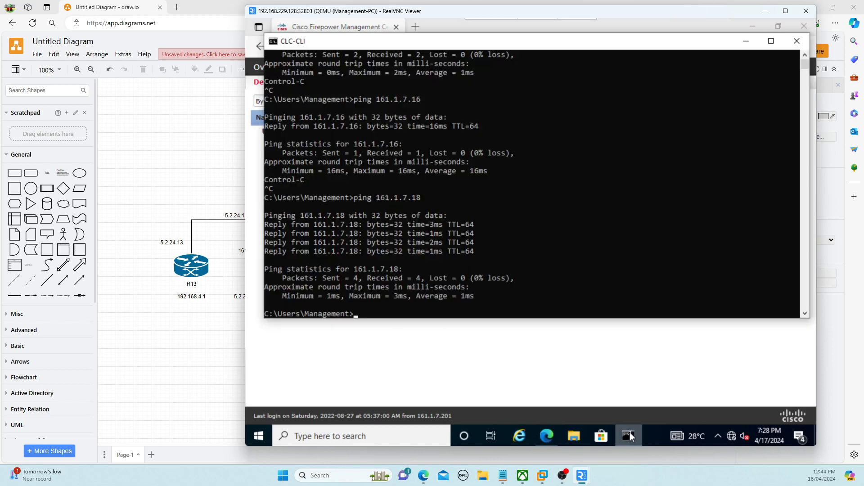
pyautogui.write('ss')
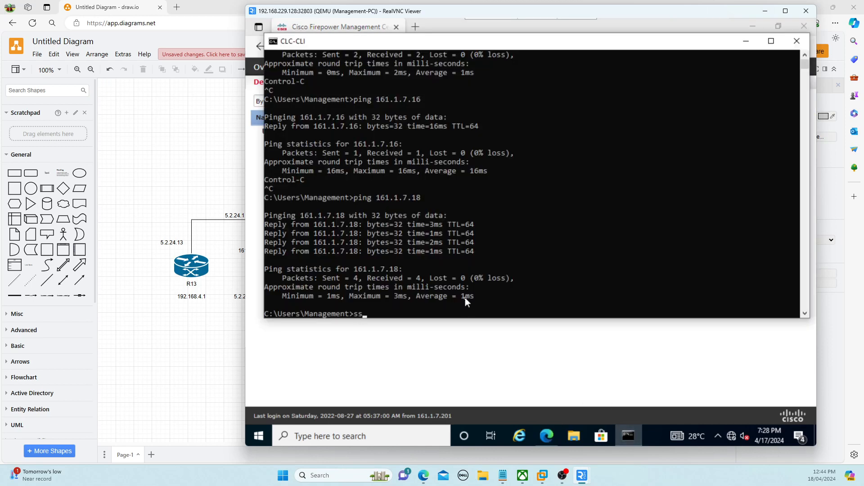
pyautogui.write('h admin')
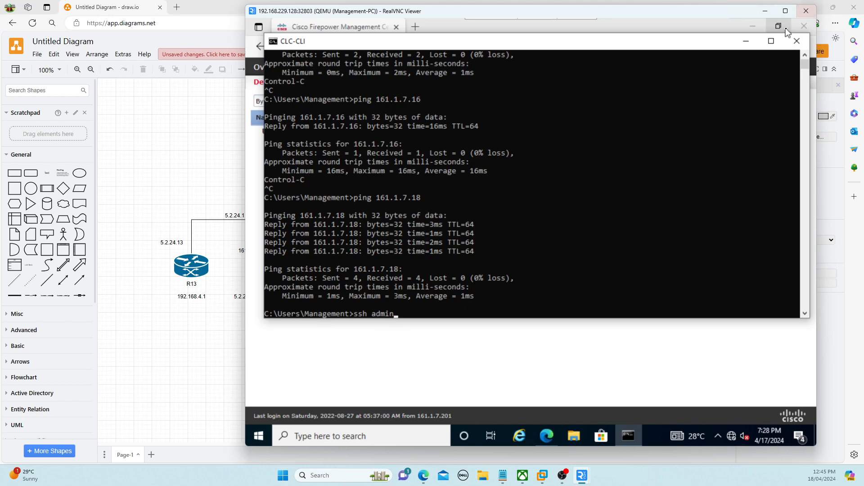
pyautogui.click(745, 41)
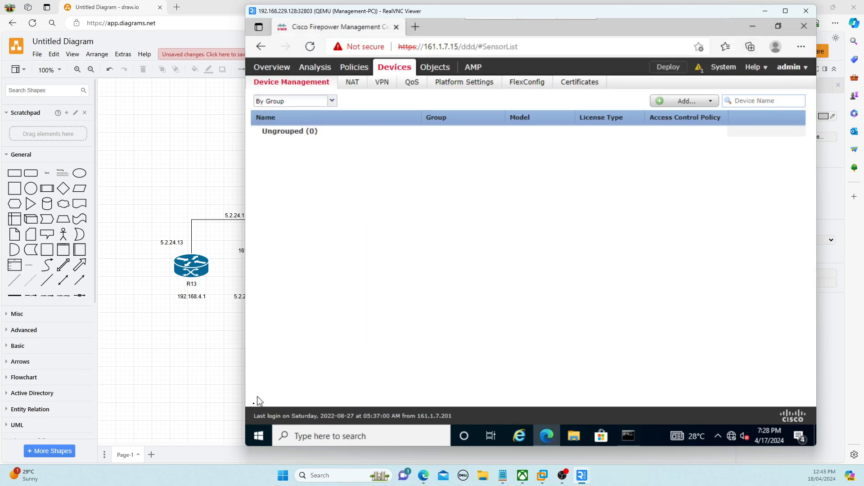
pyautogui.click(251, 435)
pyautogui.write('po')
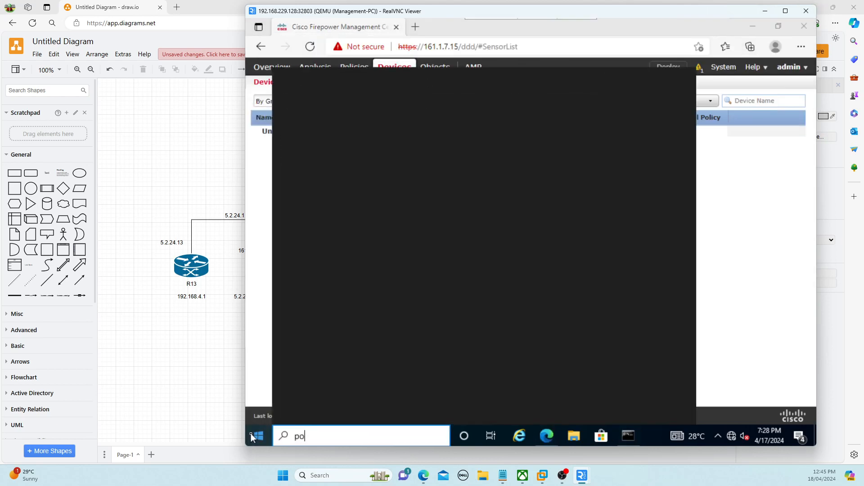
pyautogui.write('wer')
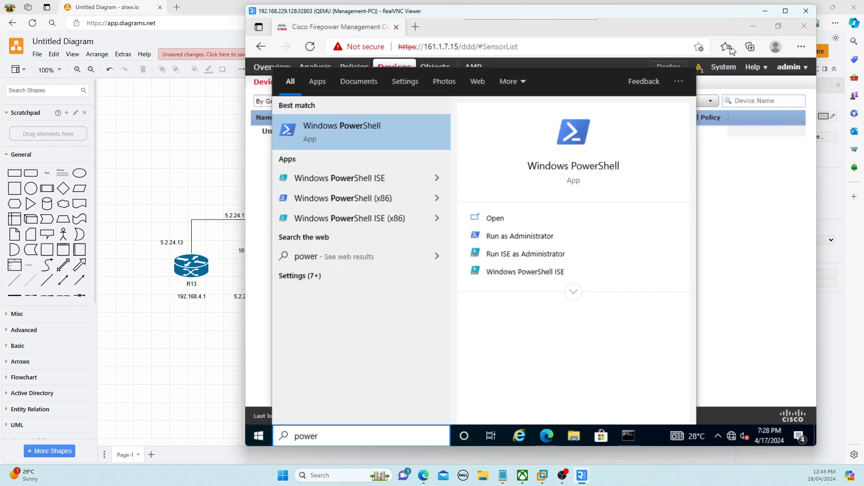
pyautogui.click(400, 133)
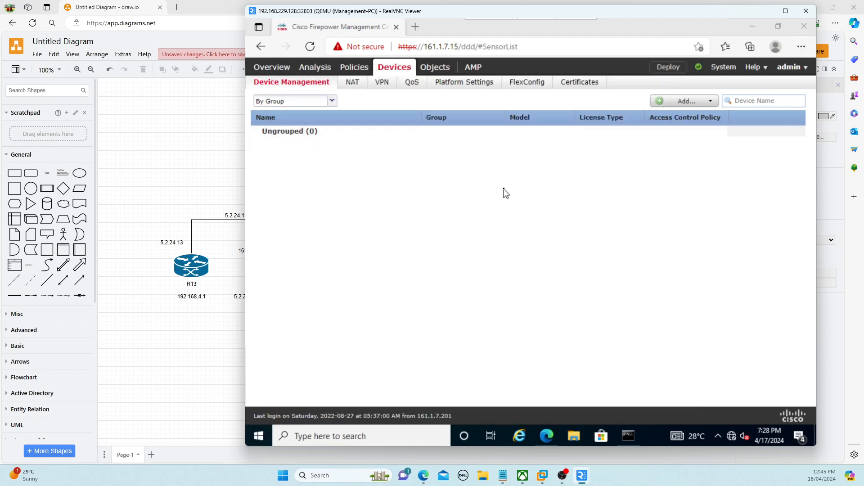
pyautogui.write('ssh')
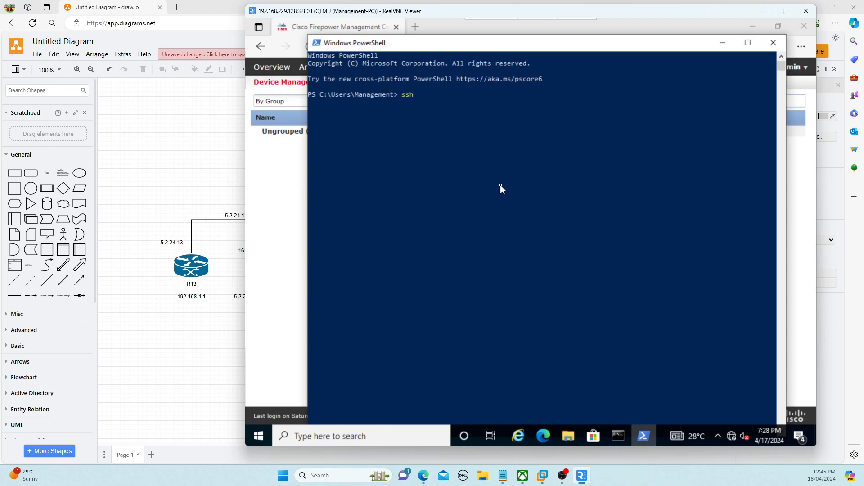
pyautogui.write(' admin!')
pyautogui.press('BackSpace')
pyautogui.write('@16')
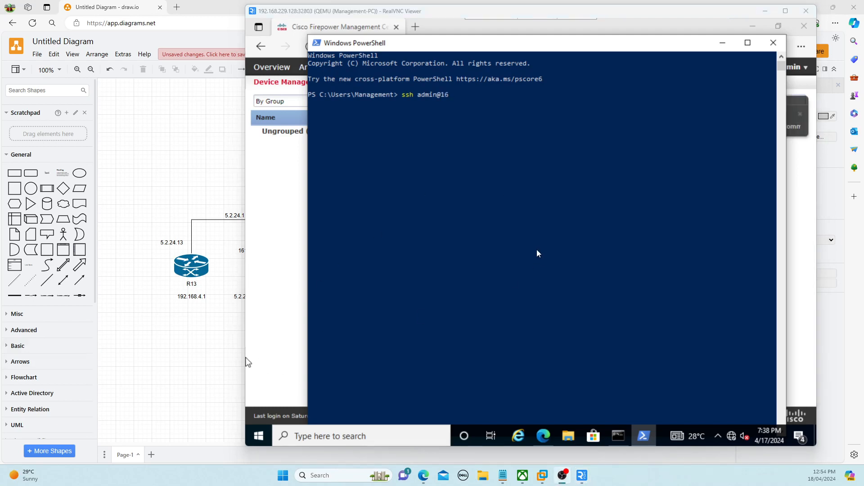
pyautogui.click(534, 205)
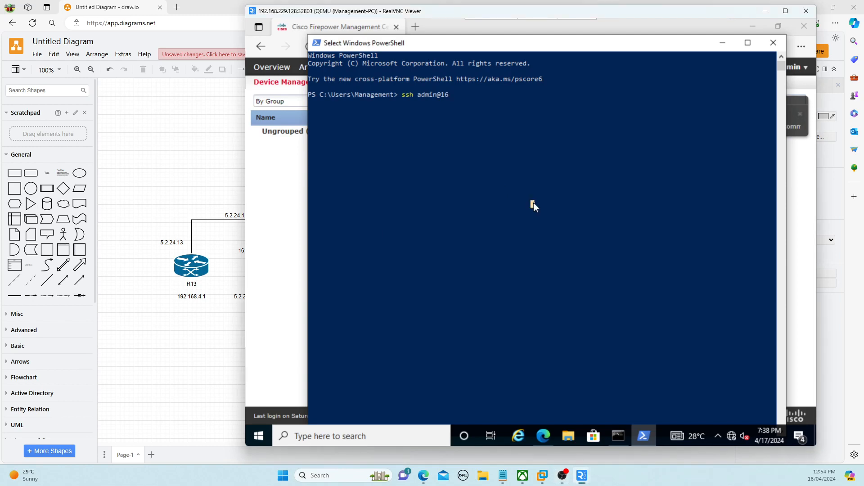
pyautogui.write('1.1.7')
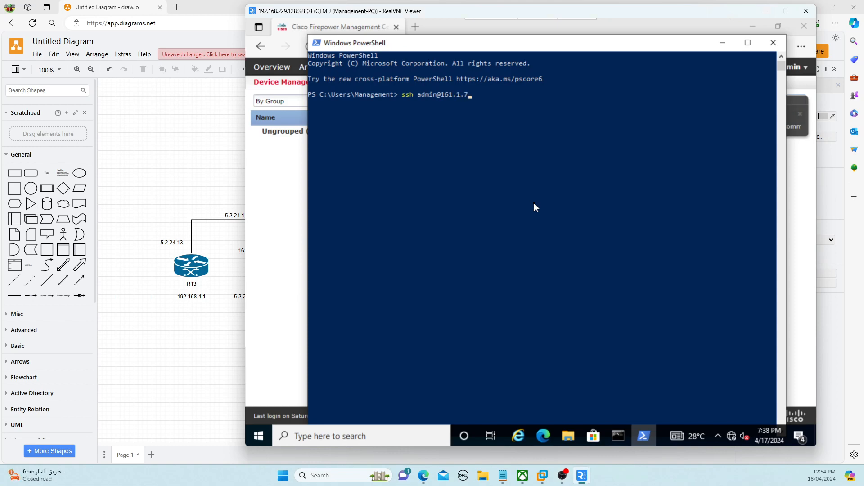
pyautogui.write('.15')
pyautogui.press('BackSpace')
pyautogui.write('6')
# Re-run the ping in CLC-CLI against 161.1.7.16
pyautogui.click(618, 435)
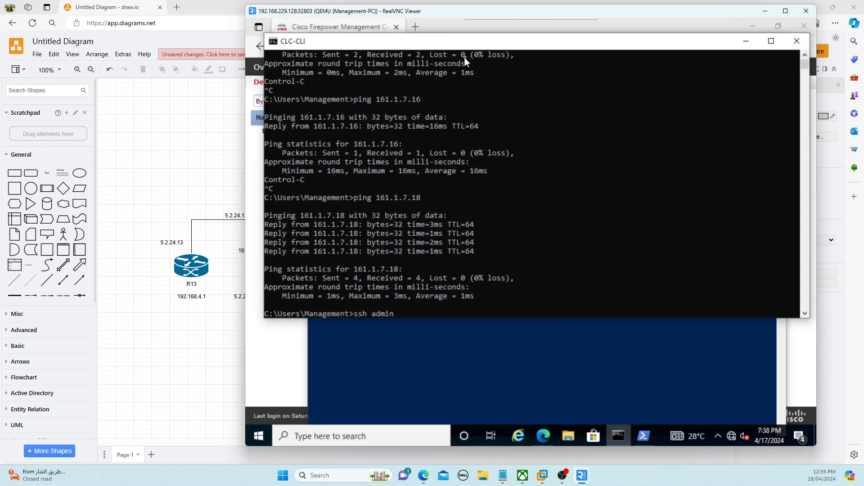
pyautogui.moveTo(465, 42); pyautogui.dragTo(502, 141)
pyautogui.press('Up')
pyautogui.press('Up')
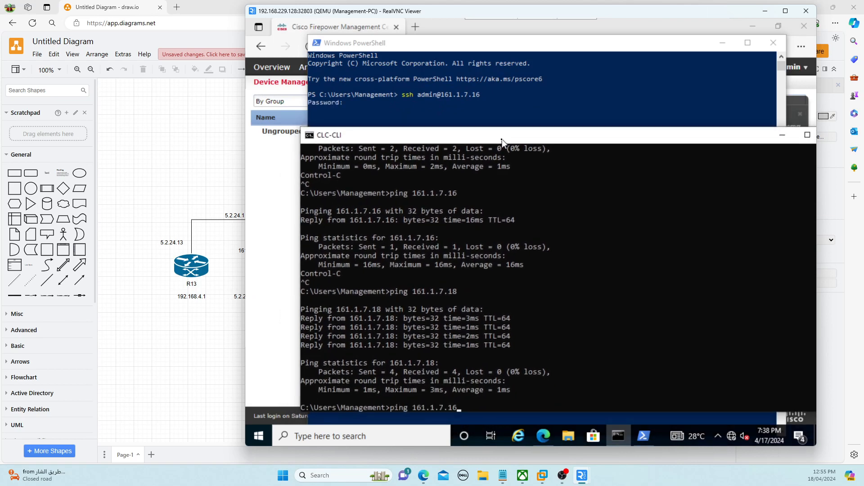
pyautogui.press('BackSpace')
pyautogui.write('6')
pyautogui.press('Return')
pyautogui.click(488, 120)
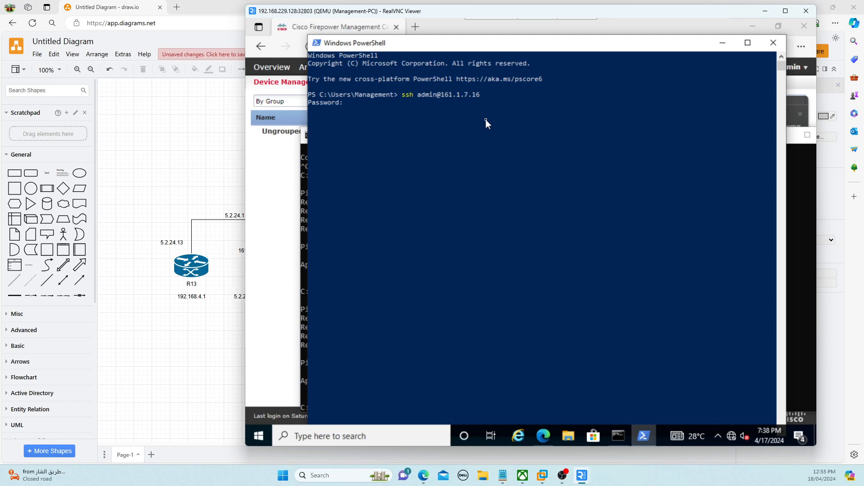
pyautogui.press('Return')
pyautogui.press('Return')
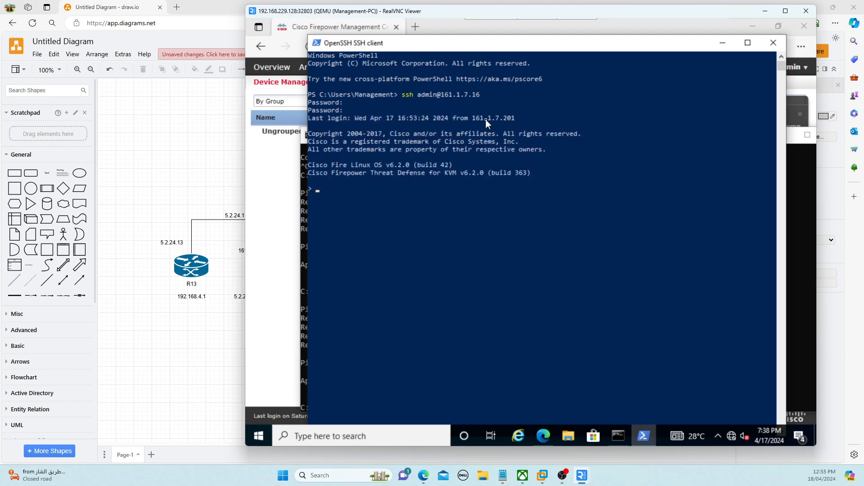
pyautogui.write('configure manager add 161.')
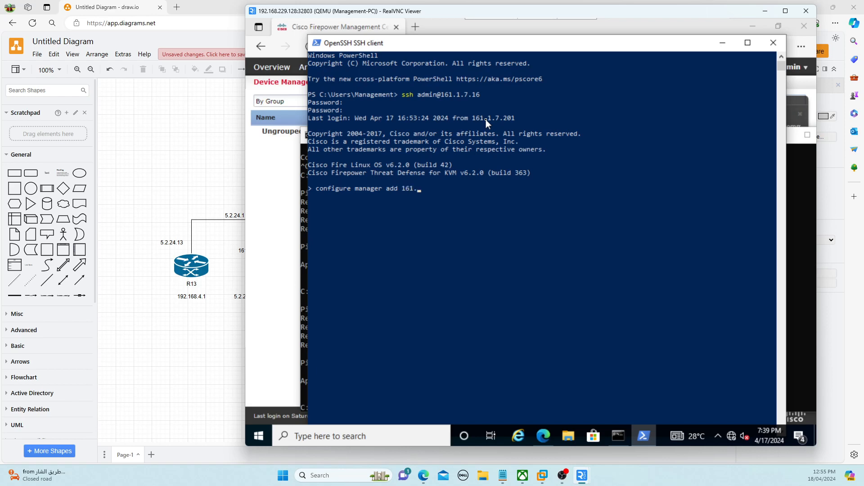
pyautogui.write('1.7.15 key')
# Replace the placeholder with the registration key to finish the configure manager add command
pyautogui.press('BackSpace')
pyautogui.press('BackSpace')
pyautogui.press('BackSpace')
pyautogui.write('cisco')
# Dismiss the AMP notification and start adding a device with host 161.1.7.16
pyautogui.click(277, 223)
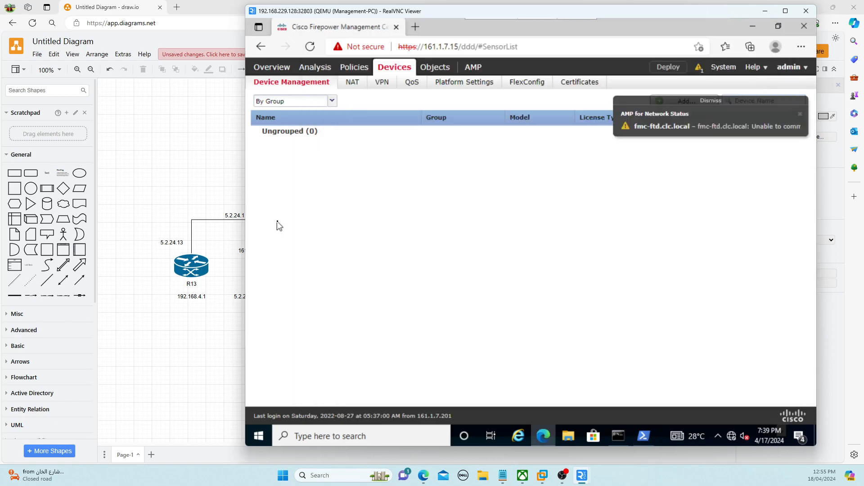
pyautogui.click(800, 115)
pyautogui.click(692, 103)
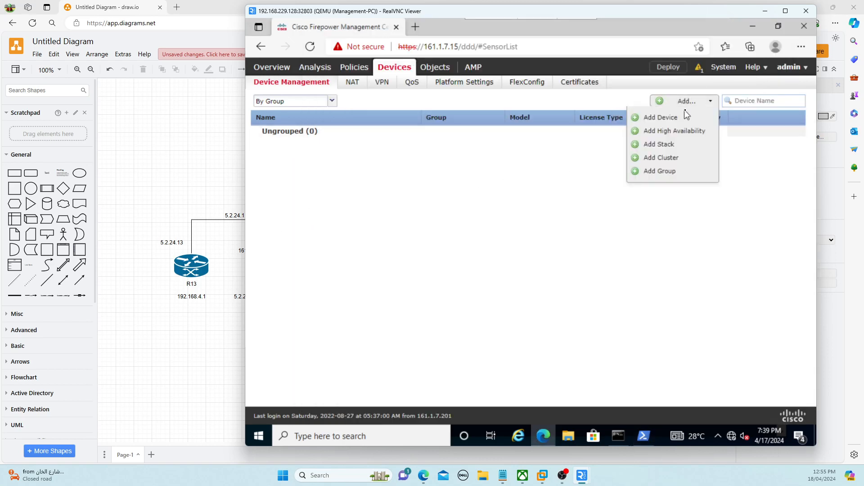
pyautogui.click(683, 116)
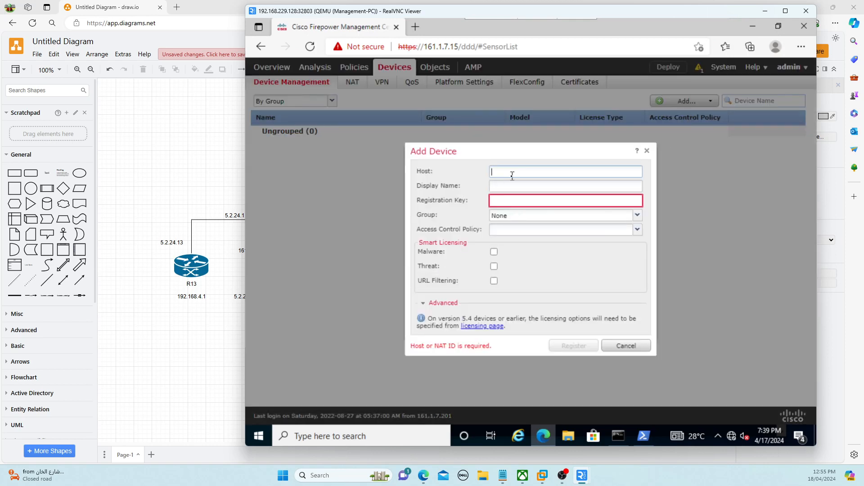
pyautogui.write('161.7')
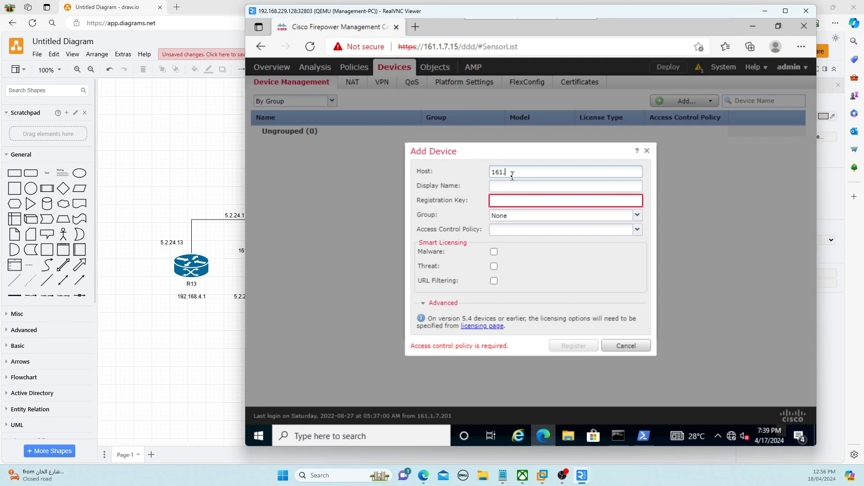
pyautogui.press('BackSpace')
pyautogui.press('BackSpace')
pyautogui.press('BackSpace')
pyautogui.press('BackSpace')
pyautogui.press('BackSpace')
pyautogui.write('161.1.7.16')
pyautogui.press('Tab')
# Set the display name to FTD1 and enter the registration key
pyautogui.write('FT')
pyautogui.write('d')
pyautogui.write('d1')
pyautogui.press('BackSpace')
pyautogui.press('BackSpace')
pyautogui.write('d1')
pyautogui.press('BackSpace')
pyautogui.press('BackSpace')
pyautogui.write('D')
pyautogui.write('1')
pyautogui.press('Tab')
pyautogui.write('cisco')
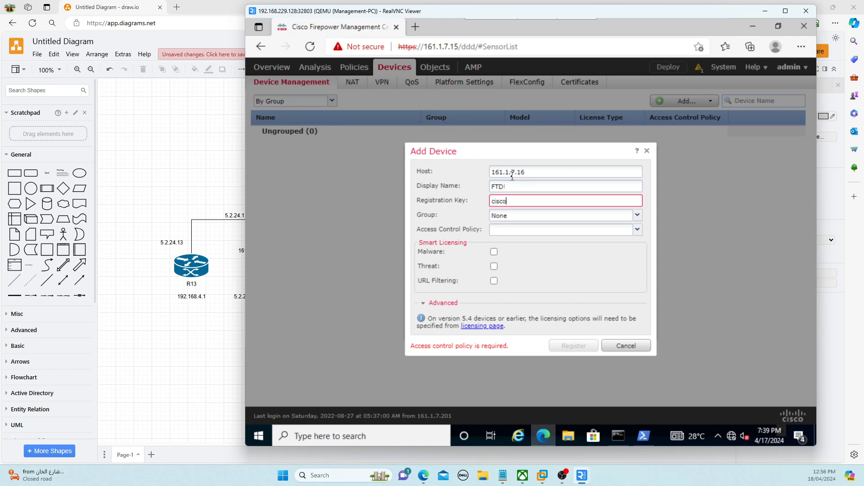
# Keep the group as None and choose to create a new access control policy
pyautogui.press('Tab')
pyautogui.click(637, 217)
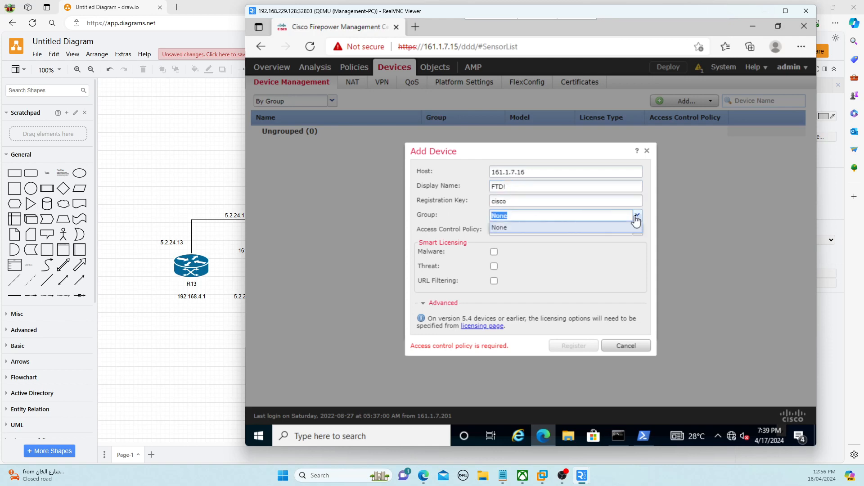
pyautogui.click(612, 228)
pyautogui.click(570, 230)
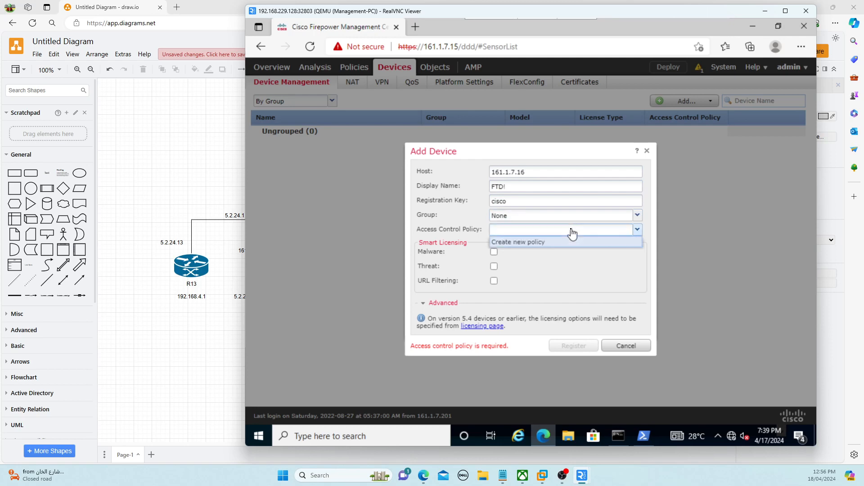
pyautogui.click(532, 243)
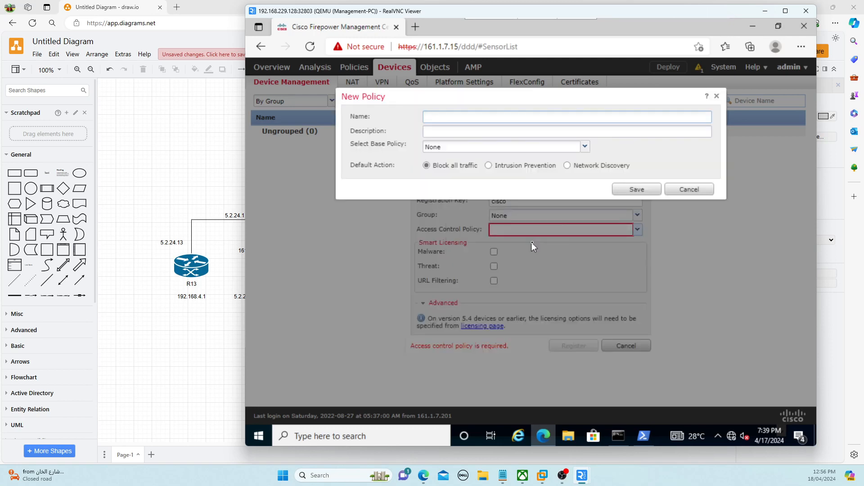
# Name the new access control policy FTD1-Policy and save it
pyautogui.write('FTD1-Policy')
pyautogui.click(636, 188)
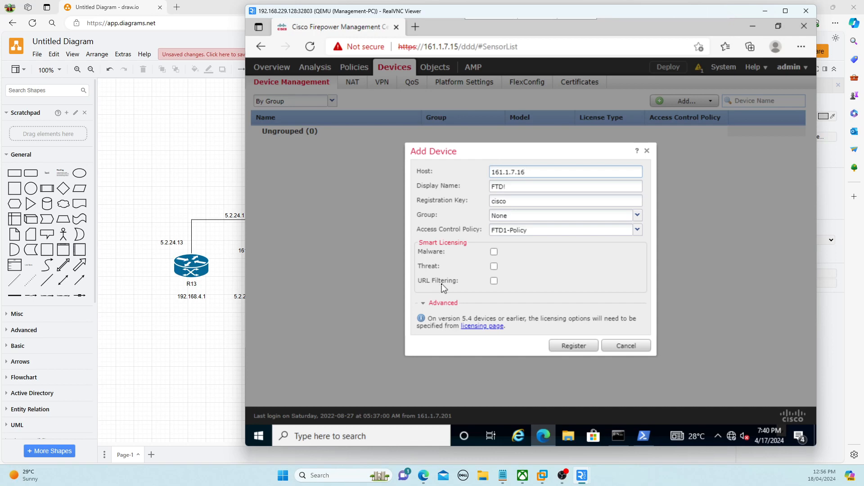
# Enable Malware, Threat and URL Filtering licences and register FTD1
pyautogui.click(494, 252)
pyautogui.click(494, 266)
pyautogui.click(494, 281)
pyautogui.click(571, 353)
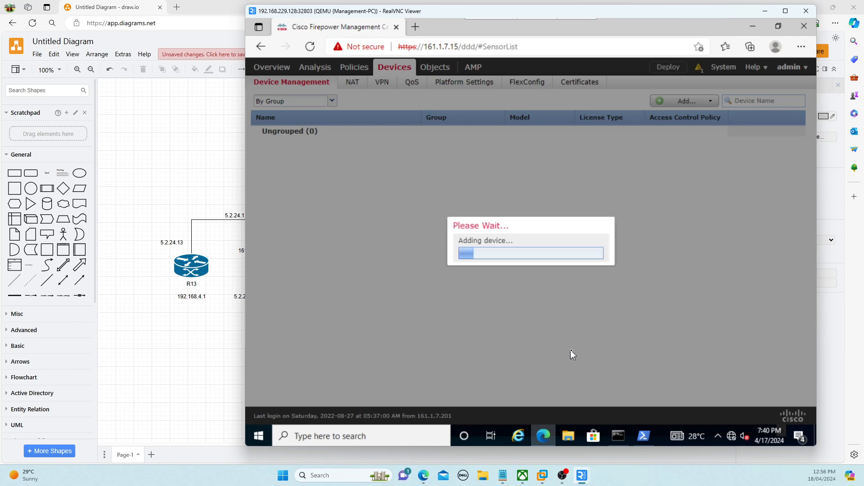
# Check the ping console and SSH session, then return to the FMC device list
pyautogui.click(615, 435)
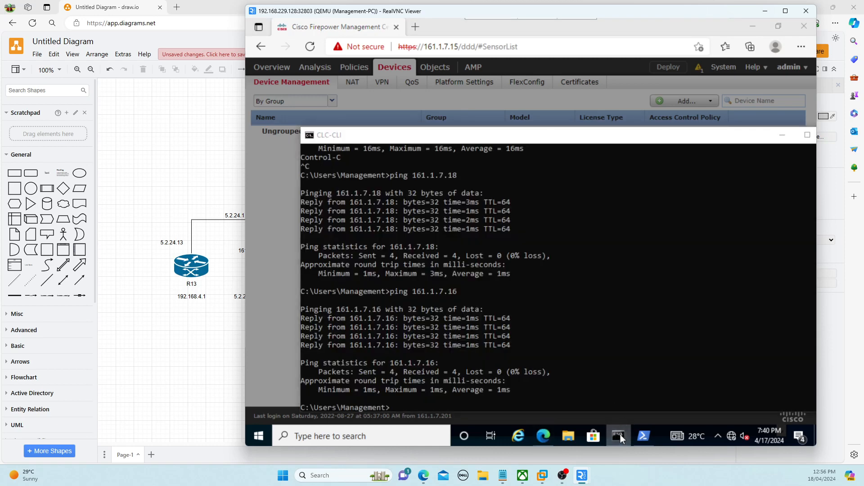
pyautogui.click(618, 435)
pyautogui.click(643, 436)
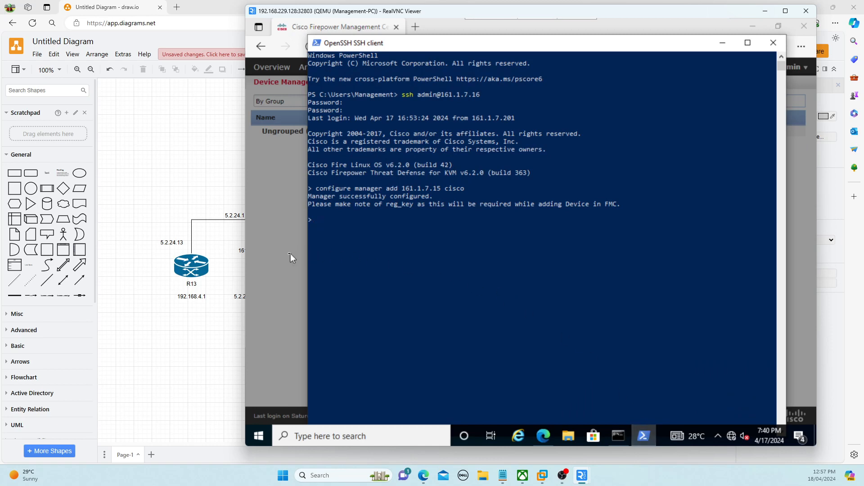
pyautogui.click(281, 221)
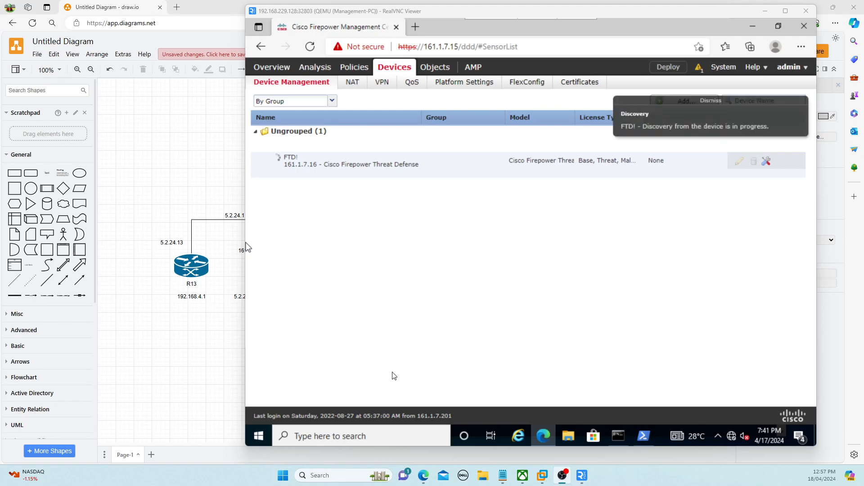
# Ping 161.1.7.18 from the CLC-CLI console
pyautogui.click(622, 435)
pyautogui.click(621, 436)
pyautogui.click(620, 435)
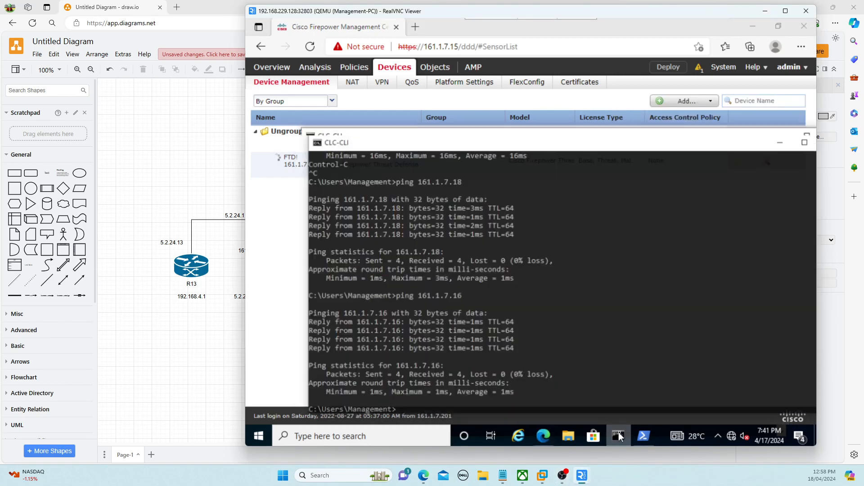
pyautogui.press('Up')
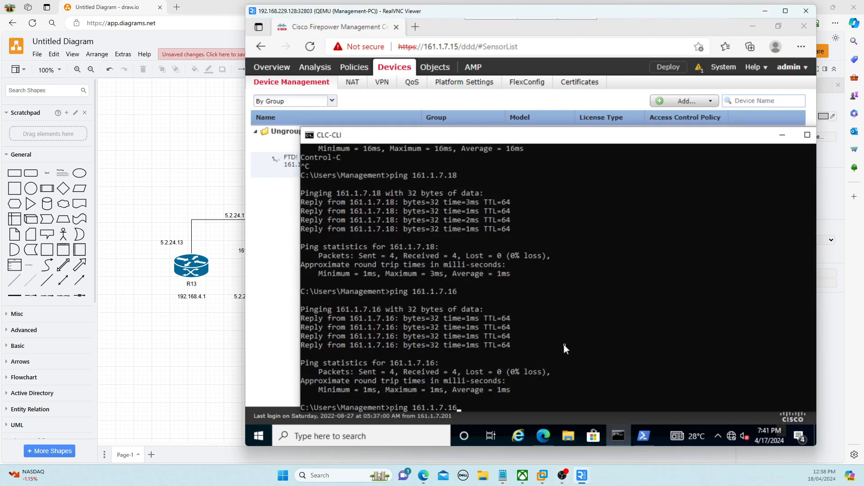
pyautogui.press('BackSpace')
pyautogui.write('8')
pyautogui.press('Return')
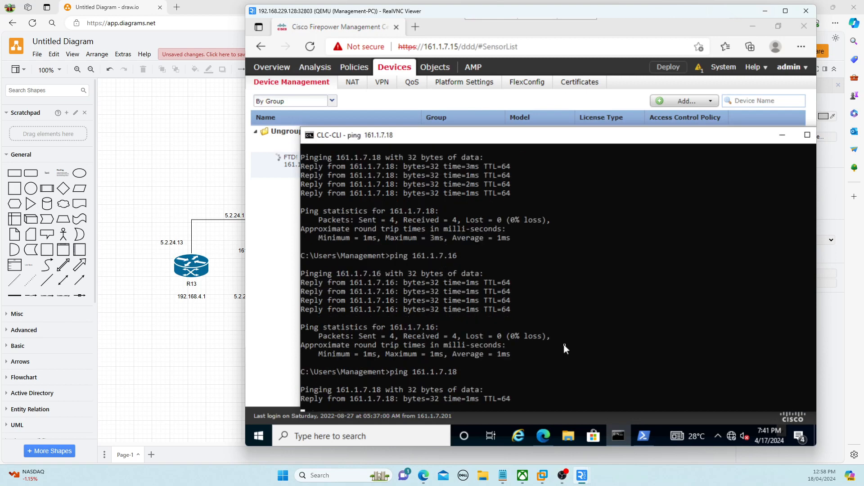
pyautogui.click(287, 347)
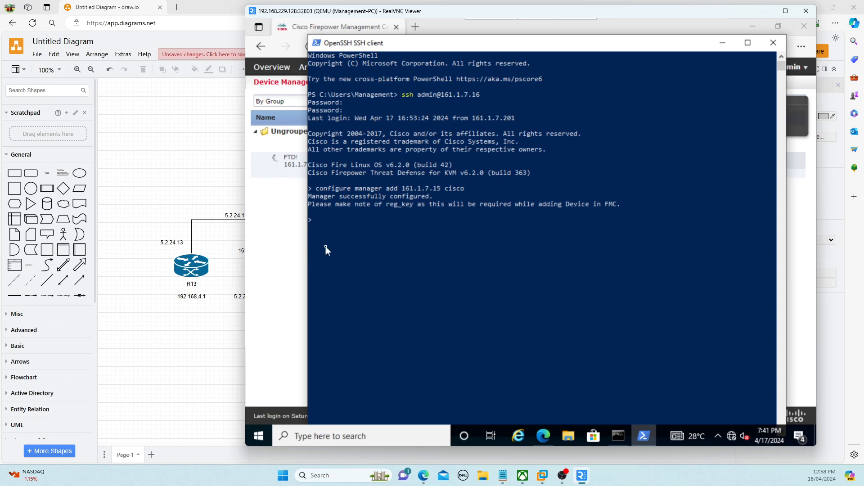
pyautogui.click(266, 430)
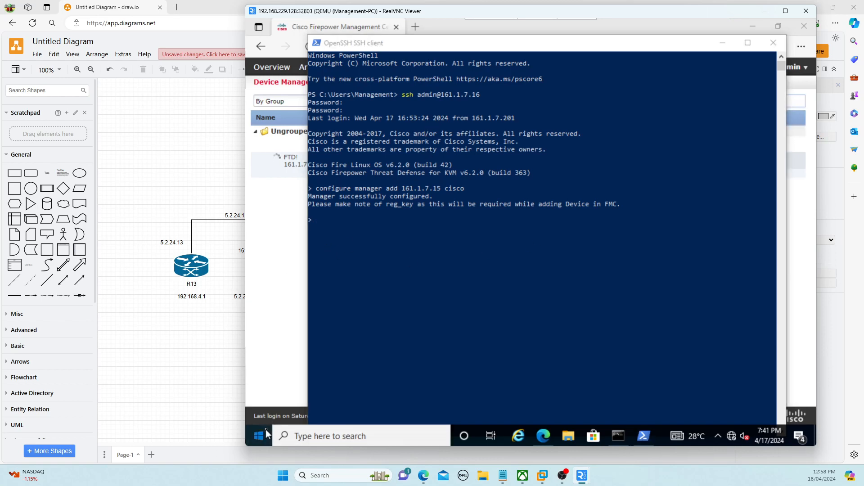
pyautogui.write('power')
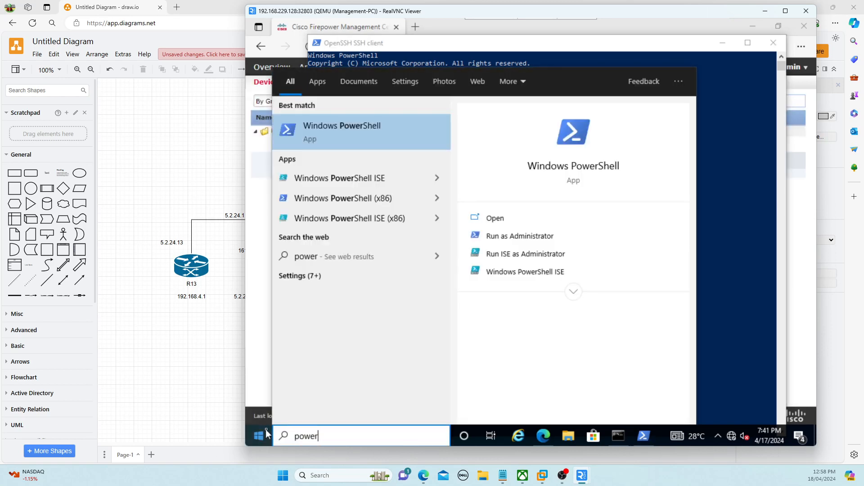
pyautogui.click(384, 129)
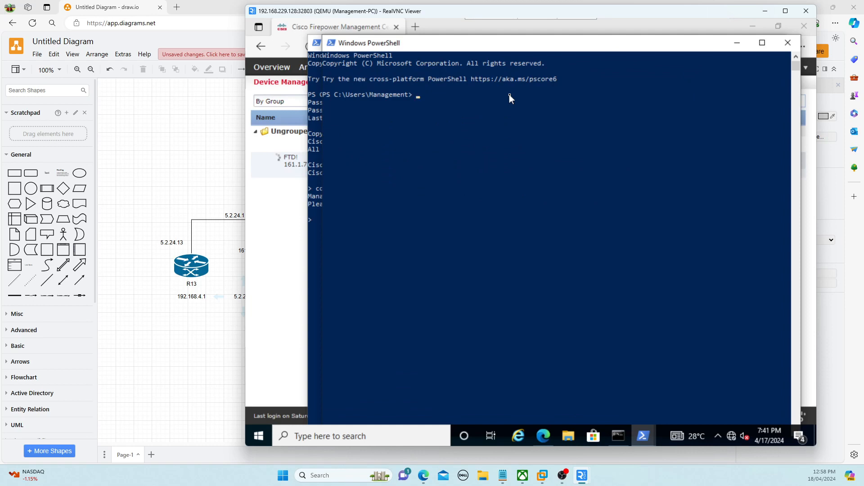
pyautogui.write('ssh admin@161.1.7.18')
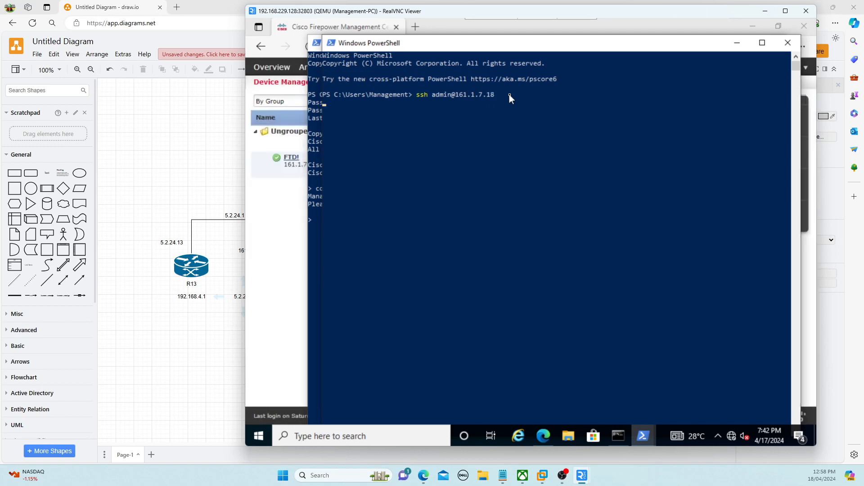
pyautogui.click(303, 203)
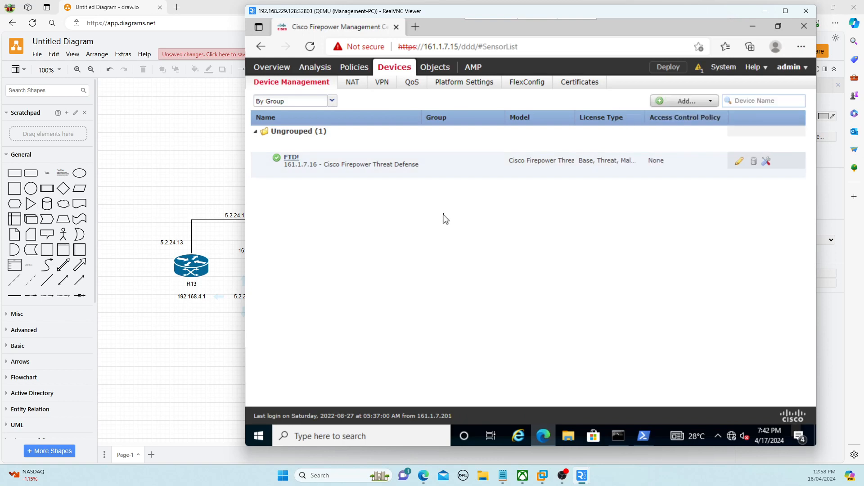
# Confirm with 'show managers' that the first FTD is registered Completed to 161.1.7.15, then hide that SSH window
pyautogui.moveTo(642, 436)
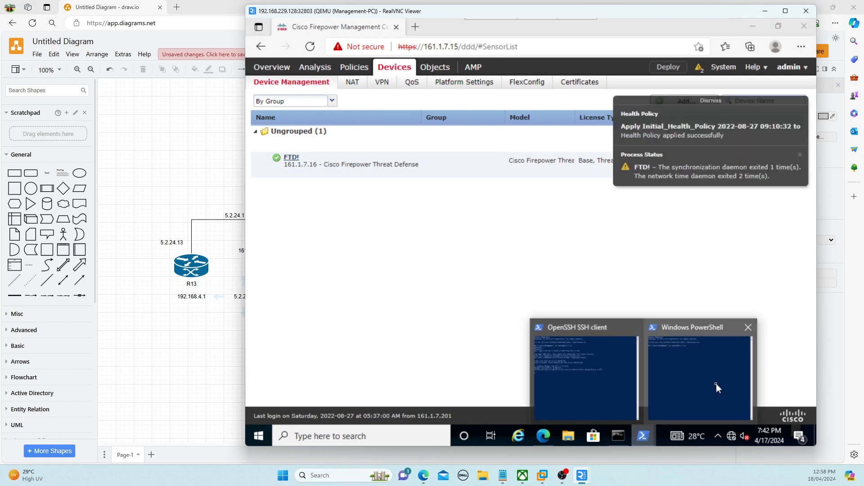
pyautogui.click(714, 385)
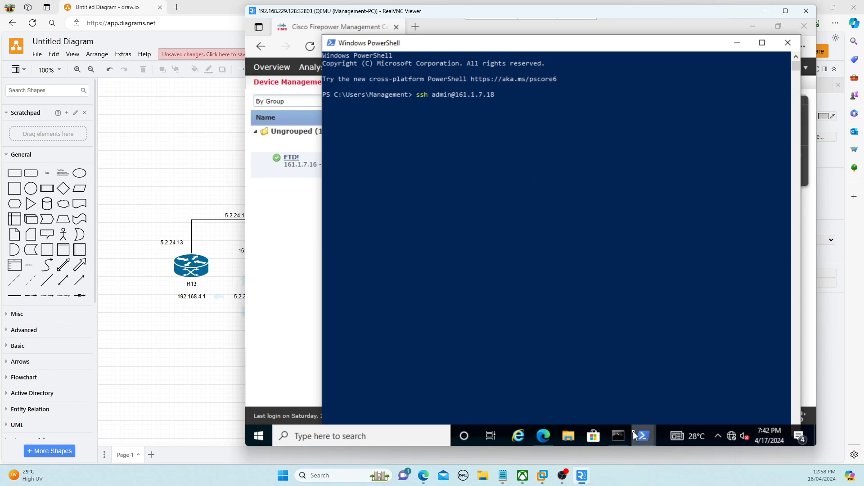
pyautogui.moveTo(634, 435)
pyautogui.click(584, 404)
pyautogui.write('sh')
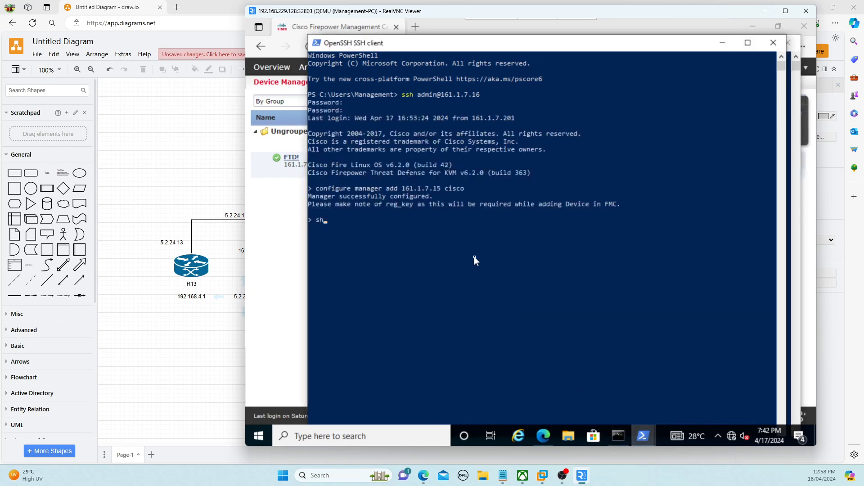
pyautogui.write('ow managers')
pyautogui.press('Return')
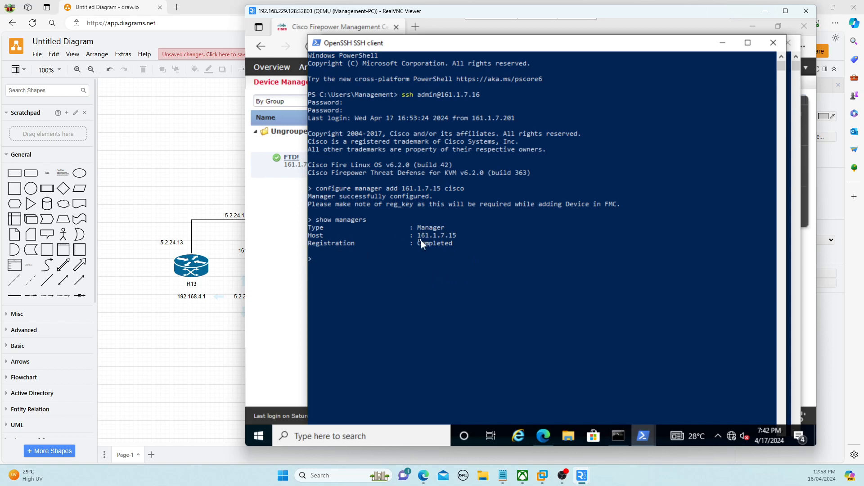
pyautogui.click(722, 43)
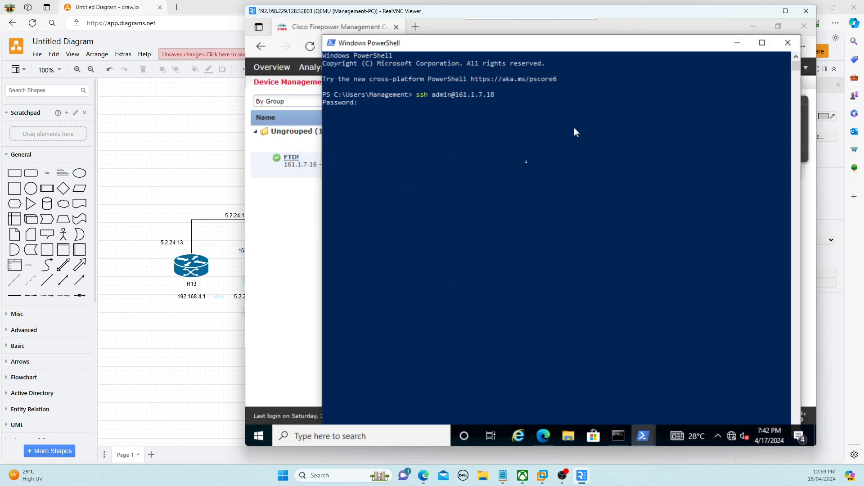
# Log in to the SSH session on 161.1.7.18 by submitting the admin password
pyautogui.click(517, 198)
pyautogui.rightClick(516, 198)
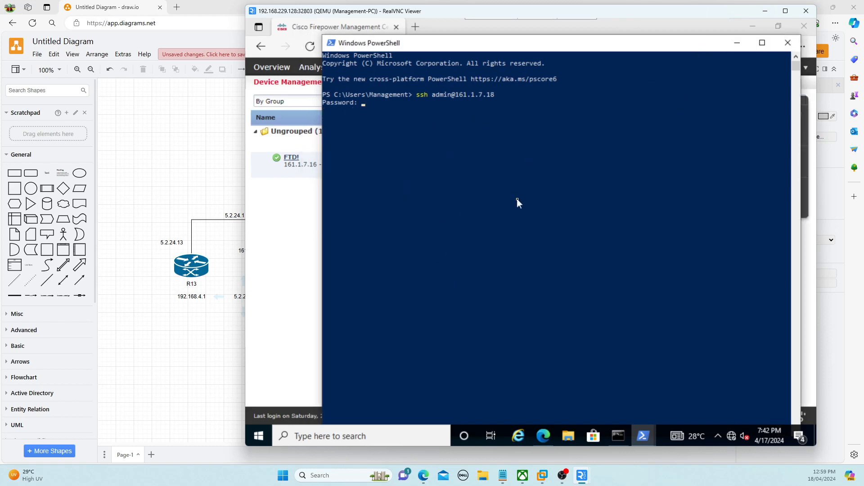
pyautogui.press('Return')
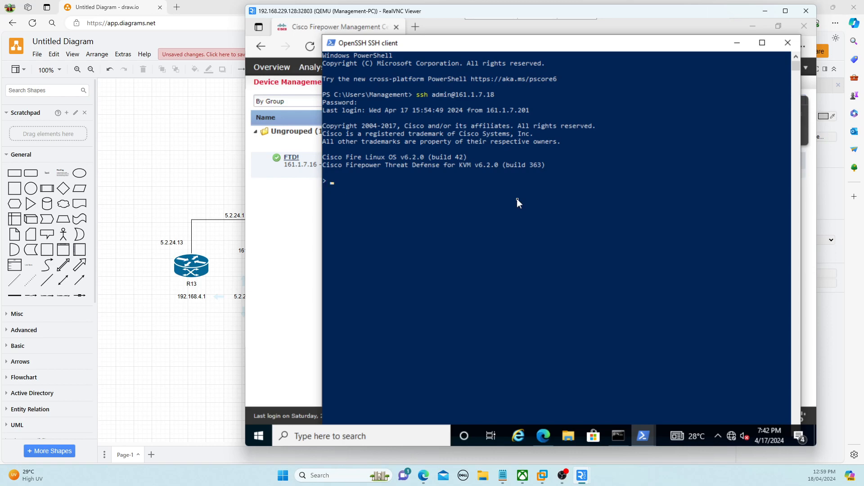
# Run 'configure manager add 161.1.7.15' with the registration key on the second FTD
pyautogui.write('configure mad')
pyautogui.press('BackSpace')
pyautogui.write('nager add 16')
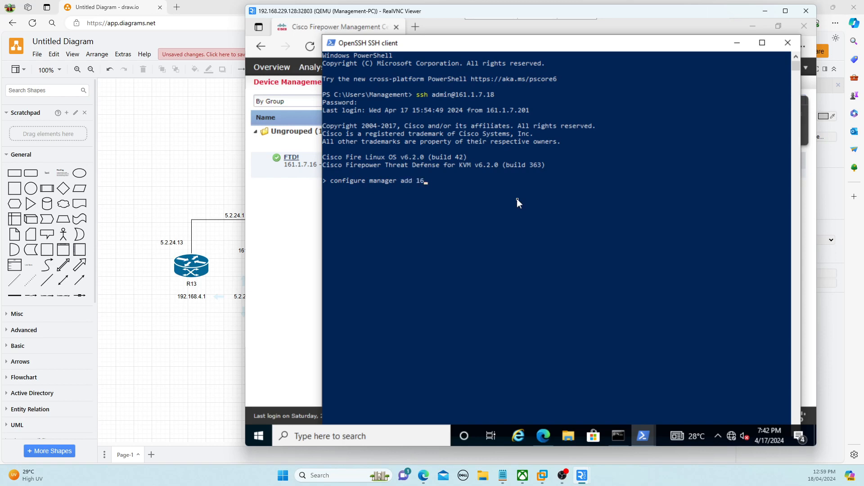
pyautogui.write('1.1.7')
pyautogui.write('.15 ')
pyautogui.write('cios')
pyautogui.press('BackSpace')
pyautogui.press('BackSpace')
pyautogui.write('sco')
pyautogui.press('Return')
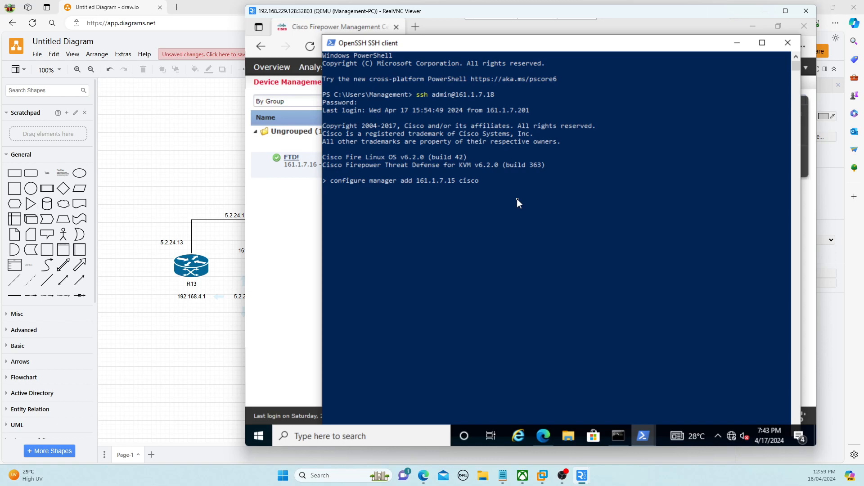
# Start a new Add Device entry with host 161.1.7.18, display name FTD2 and the registration key
pyautogui.click(305, 226)
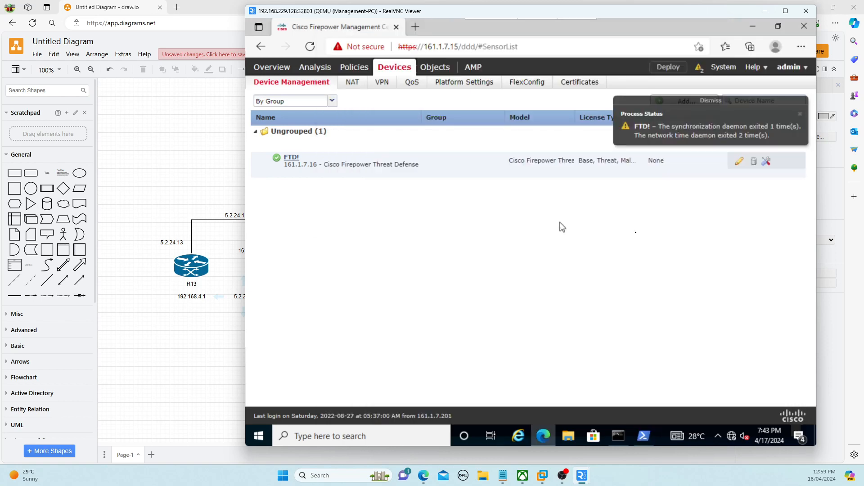
pyautogui.click(800, 117)
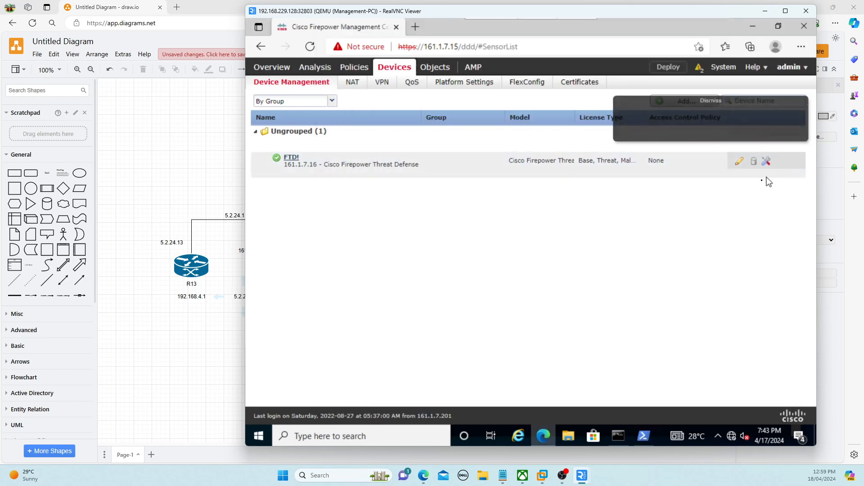
pyautogui.click(680, 101)
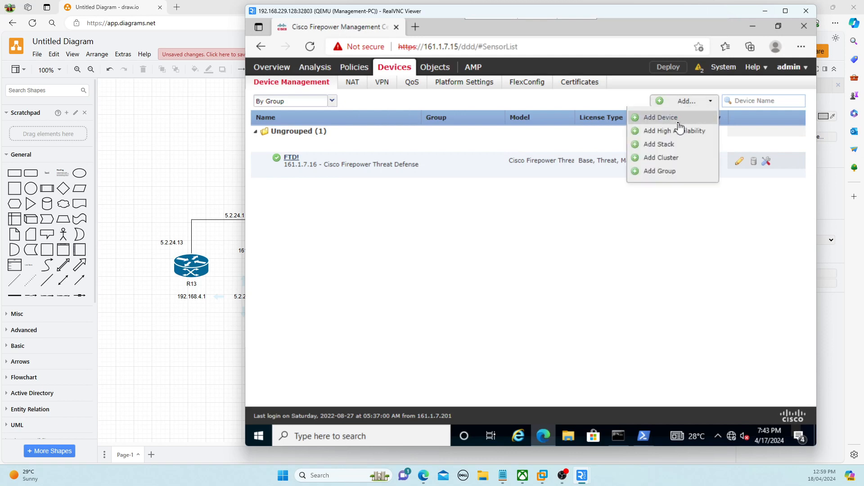
pyautogui.click(679, 119)
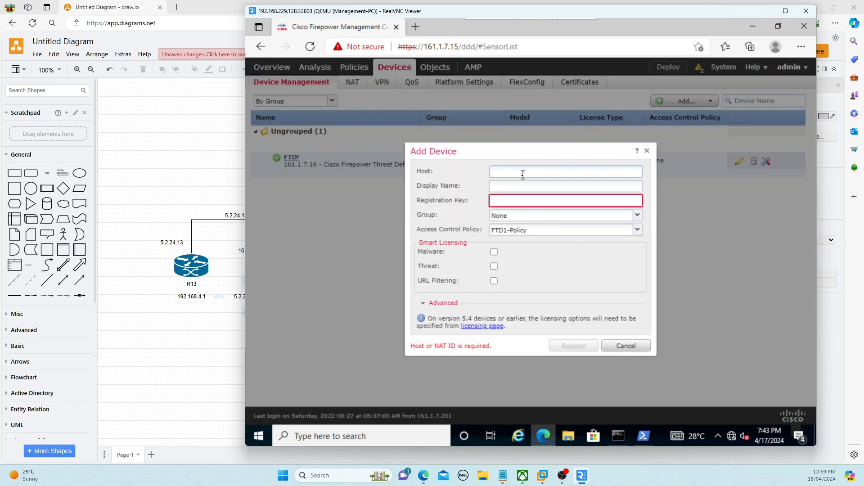
pyautogui.write('161.1')
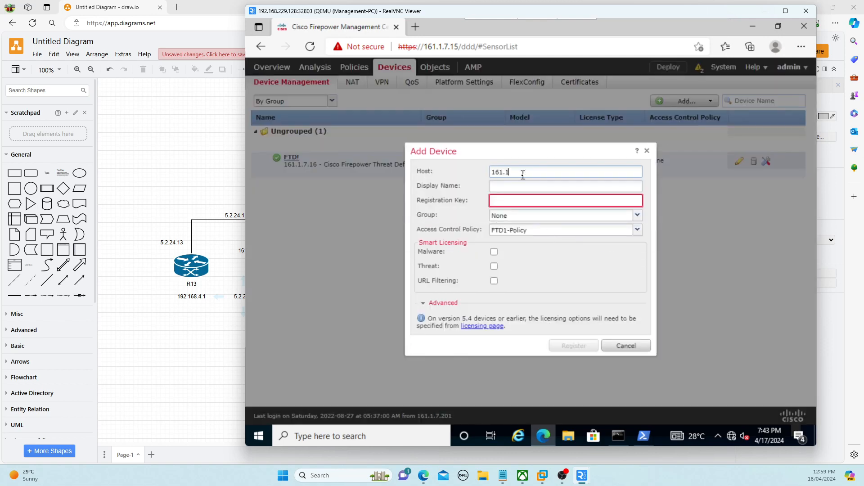
pyautogui.write('.7.18')
pyautogui.press('Tab')
pyautogui.write('FTD2')
pyautogui.press('Tab')
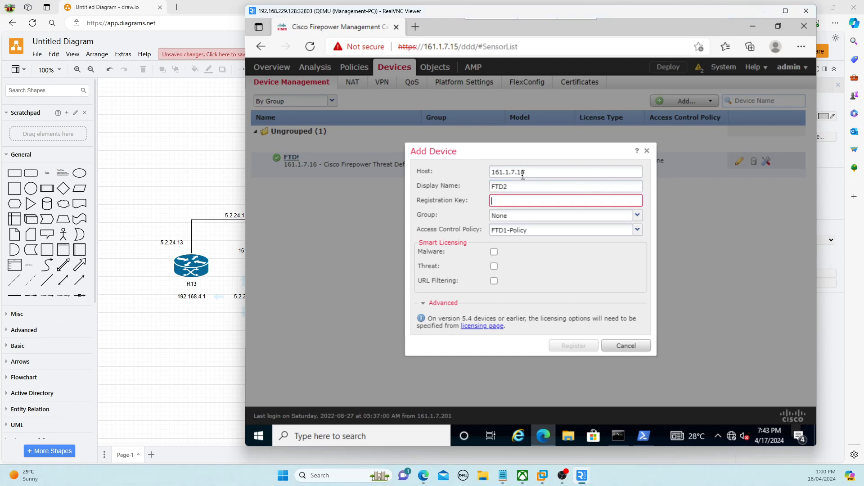
pyautogui.write('c')
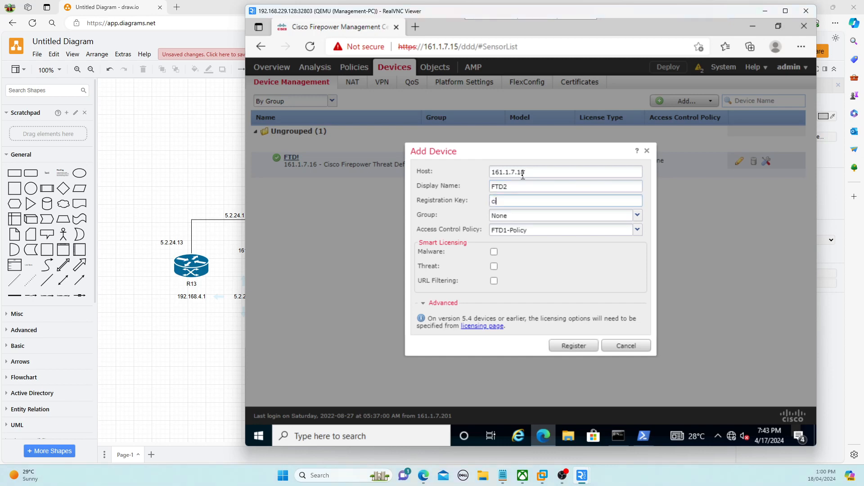
pyautogui.write('isco')
# Tick the Malware, Threat and URL Filtering licences and choose to create a new access control policy
pyautogui.click(494, 252)
pyautogui.click(494, 266)
pyautogui.click(494, 281)
pyautogui.click(558, 237)
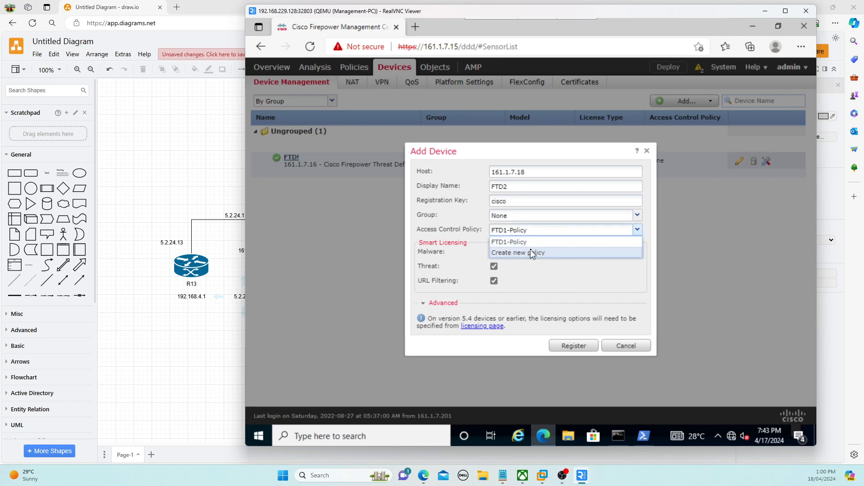
pyautogui.click(531, 250)
# Save a new access control policy named FTD2-Policy and register FTD2 with it
pyautogui.write('FTD')
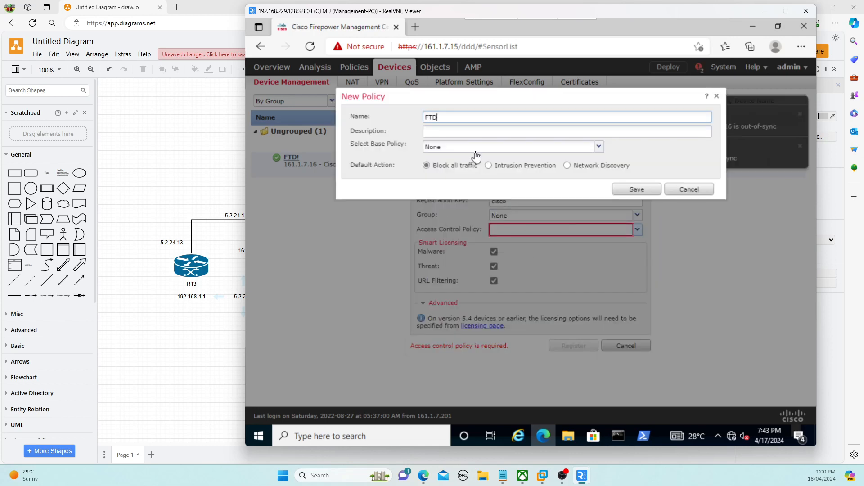
pyautogui.write('2-Policy')
pyautogui.click(637, 189)
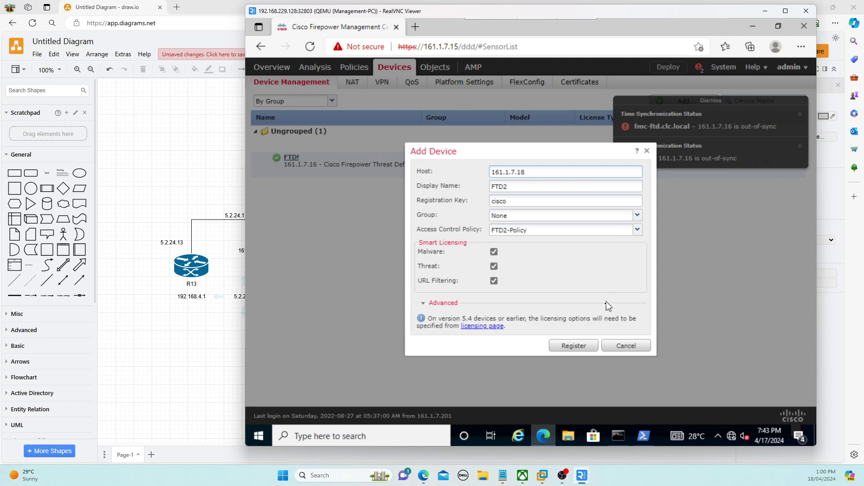
pyautogui.click(587, 344)
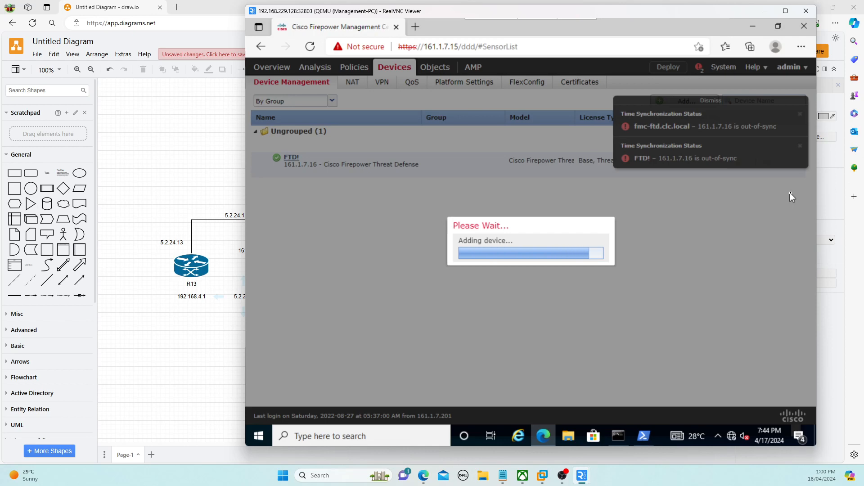
# Check the second FTD's SSH output, then return to FMC while FTD2 finishes registering at 161.1.7.18
pyautogui.moveTo(644, 436)
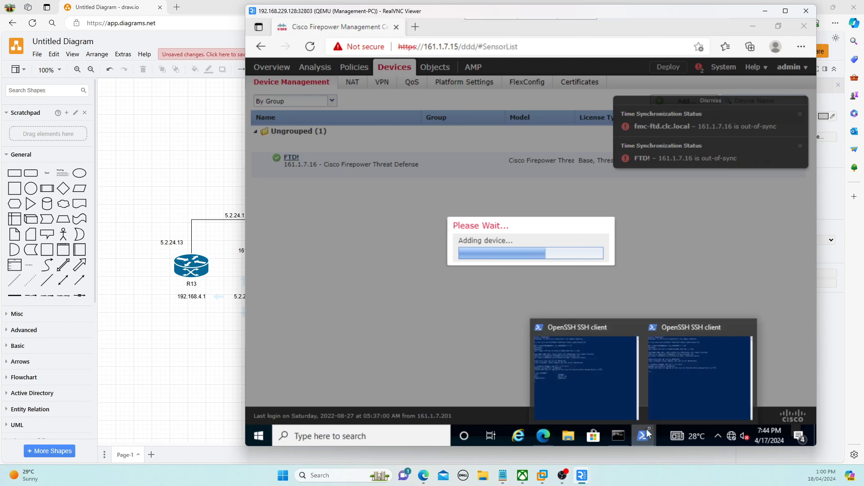
pyautogui.click(698, 390)
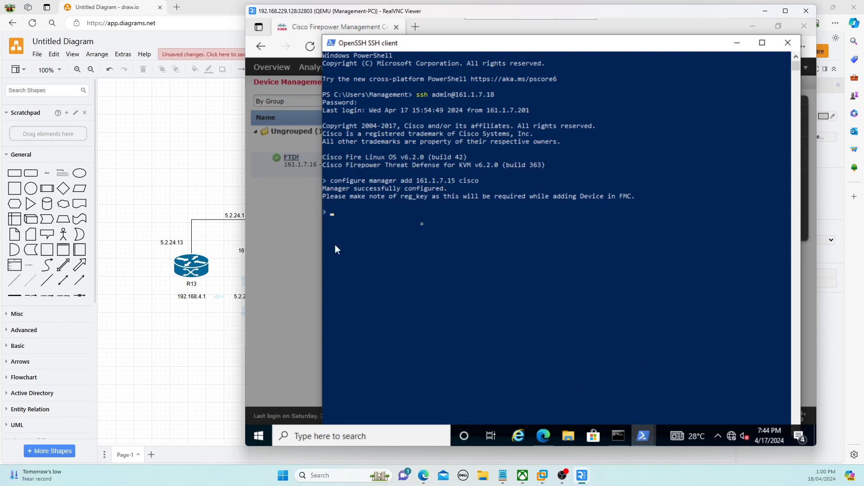
pyautogui.click(286, 270)
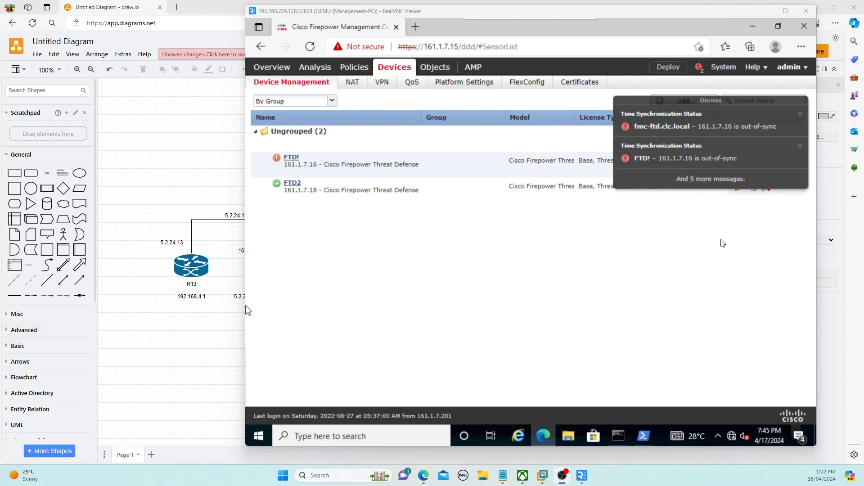
# Clear the five pending notifications and open FTD!'s device edit page with its interfaces
pyautogui.click(800, 114)
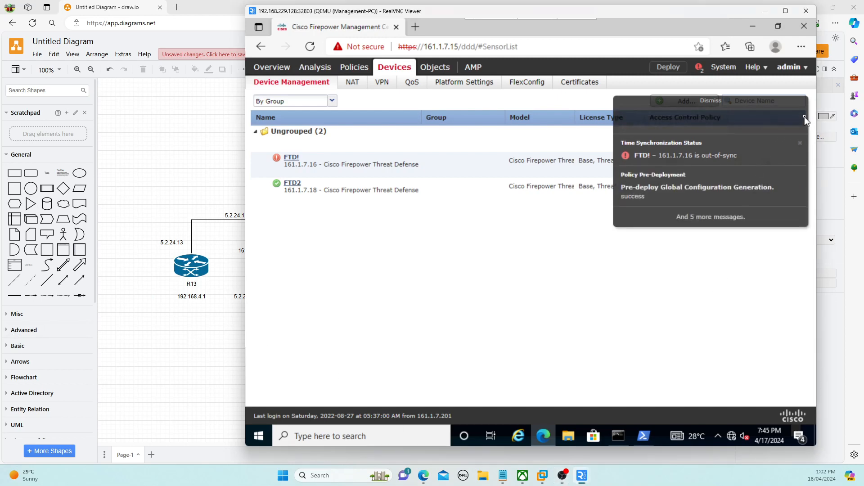
pyautogui.click(800, 115)
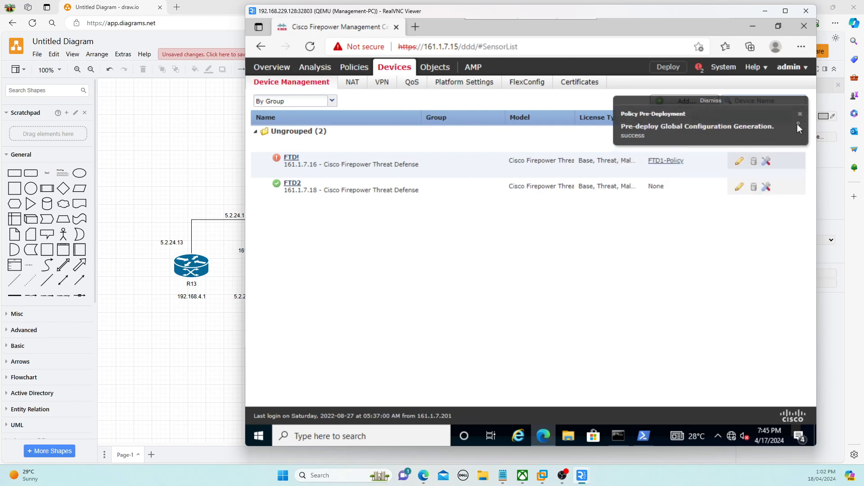
pyautogui.click(800, 118)
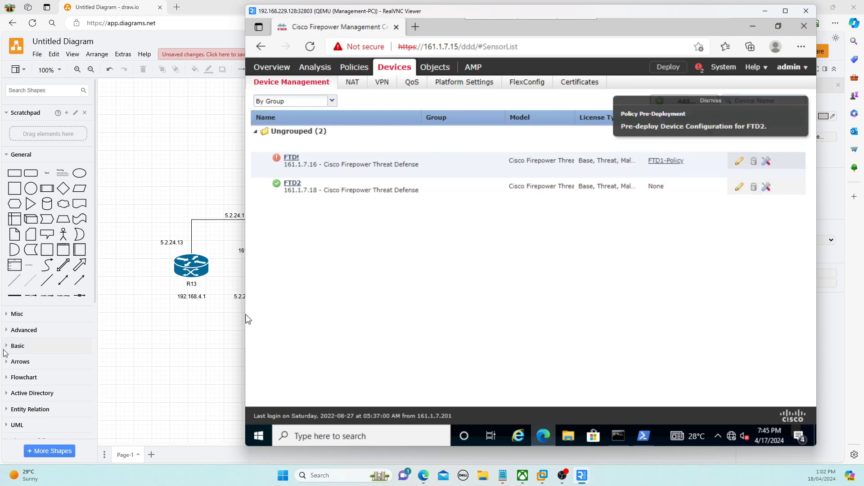
pyautogui.click(799, 116)
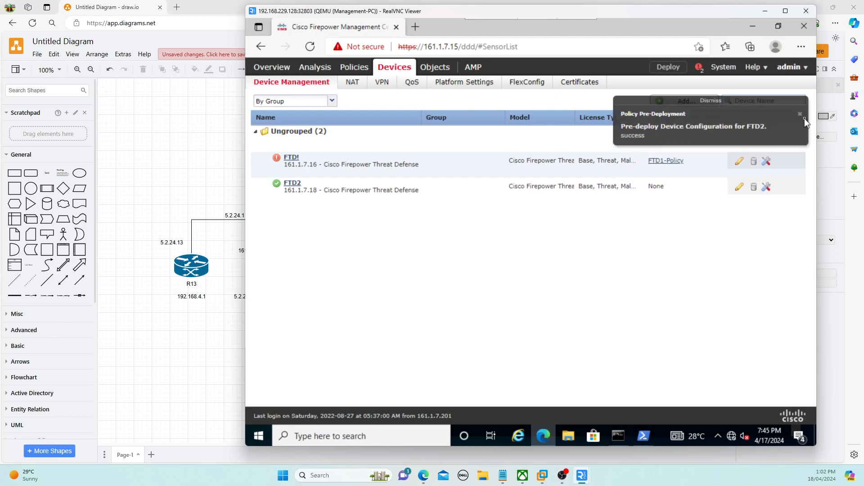
pyautogui.click(799, 117)
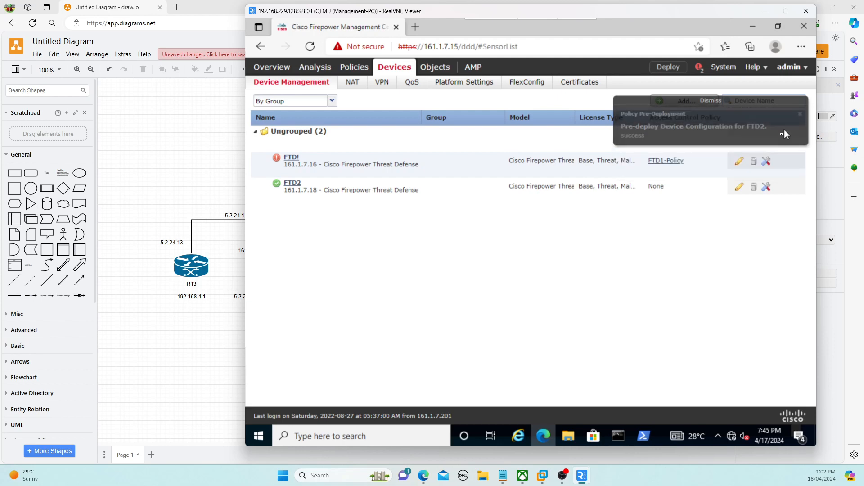
pyautogui.click(741, 163)
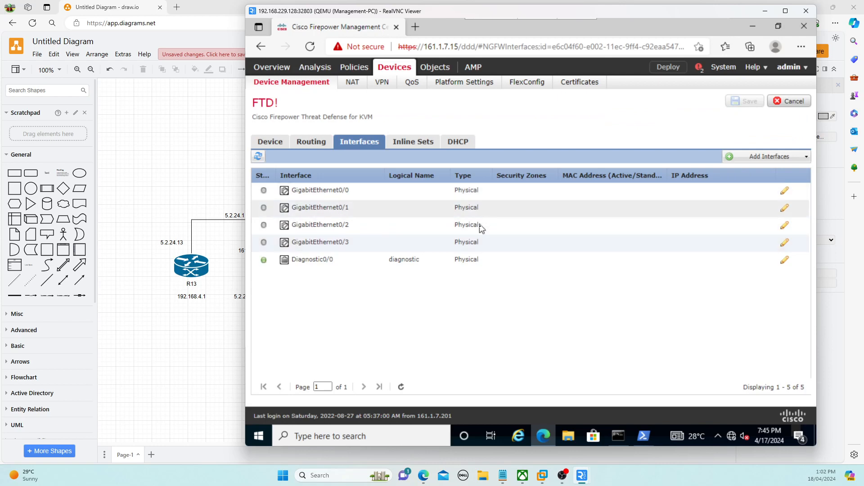
# Enable GigabitEthernet0/0 on FTD!, save the device, and return to Device Management
pyautogui.click(783, 193)
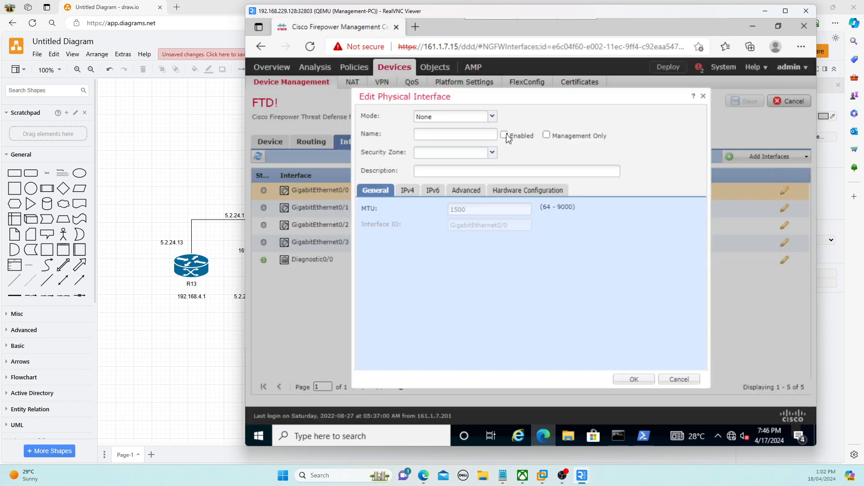
pyautogui.click(508, 139)
pyautogui.click(634, 381)
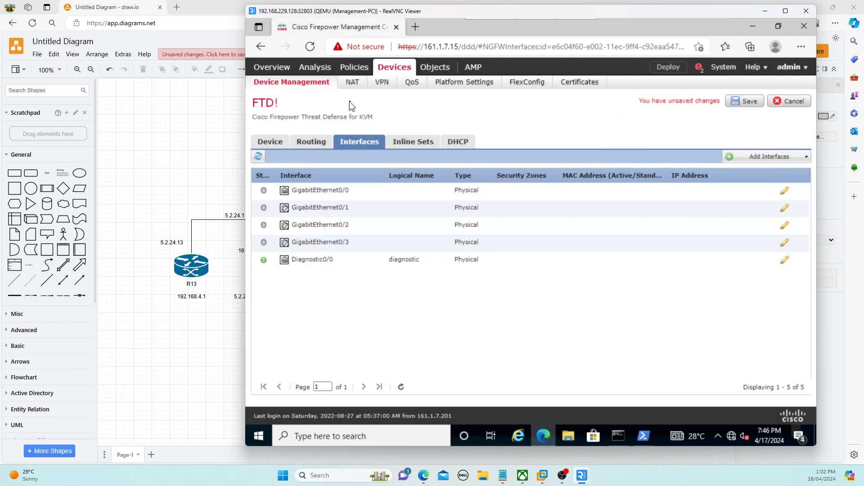
pyautogui.click(749, 102)
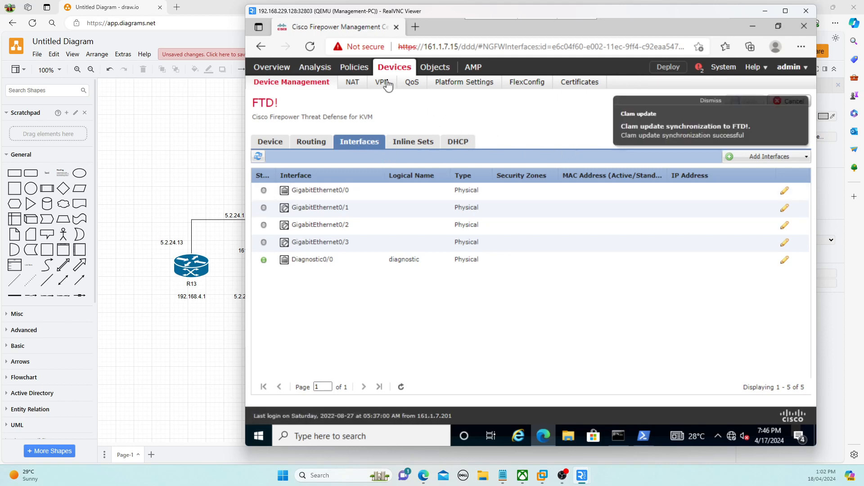
pyautogui.click(314, 81)
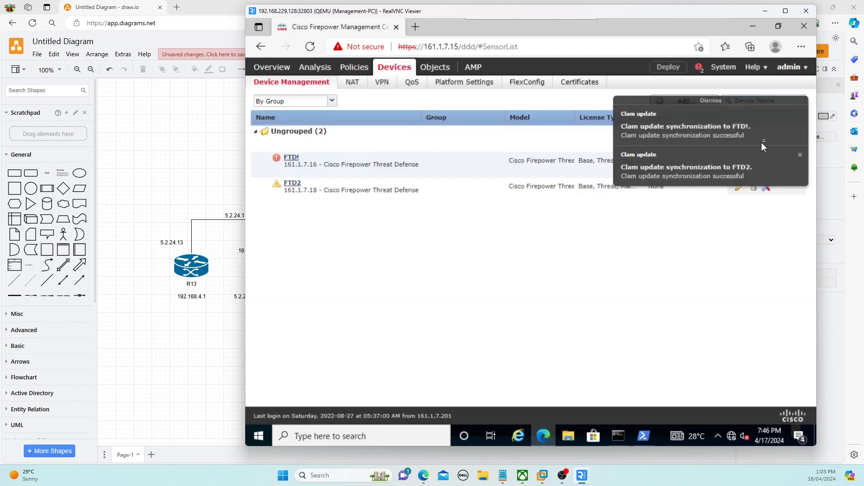
# Save FTD2's GigabitEthernet0/0 interface change and bring up Deploy Policies listing FTD! and FTD2
pyautogui.click(799, 115)
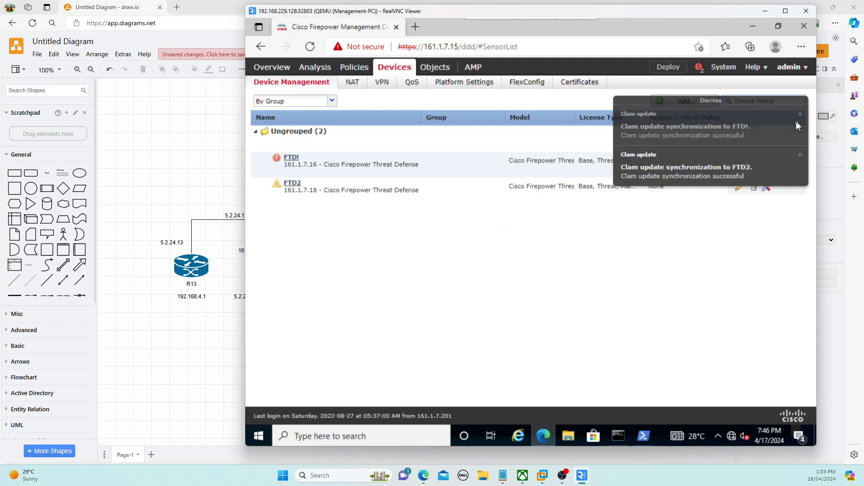
pyautogui.click(800, 116)
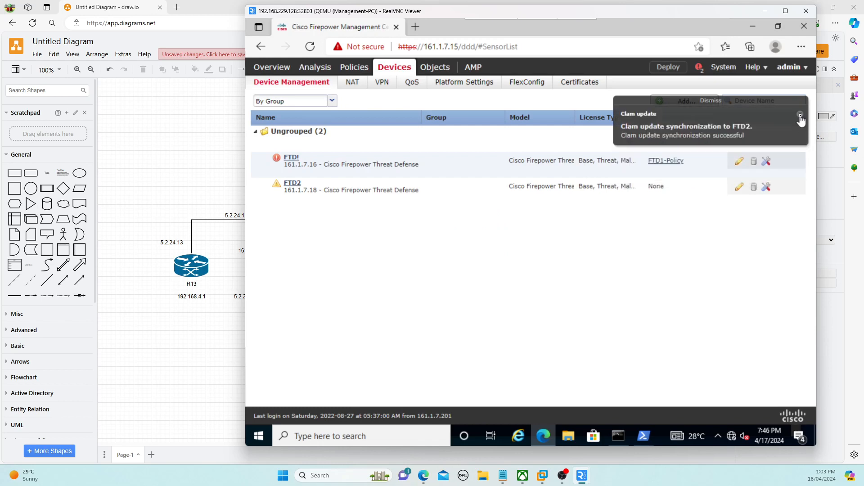
pyautogui.click(739, 188)
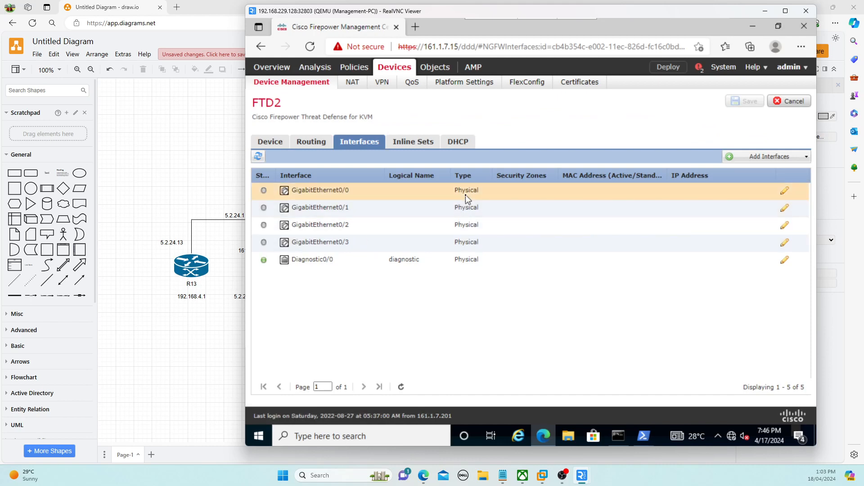
pyautogui.click(785, 191)
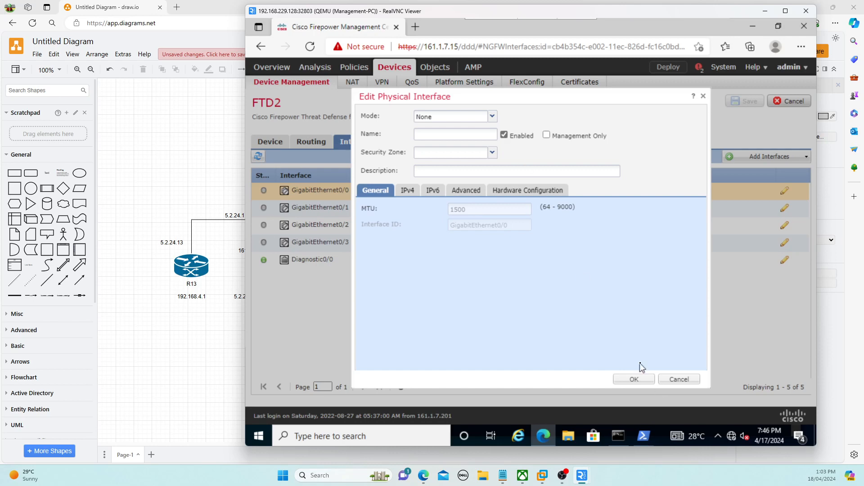
pyautogui.click(638, 378)
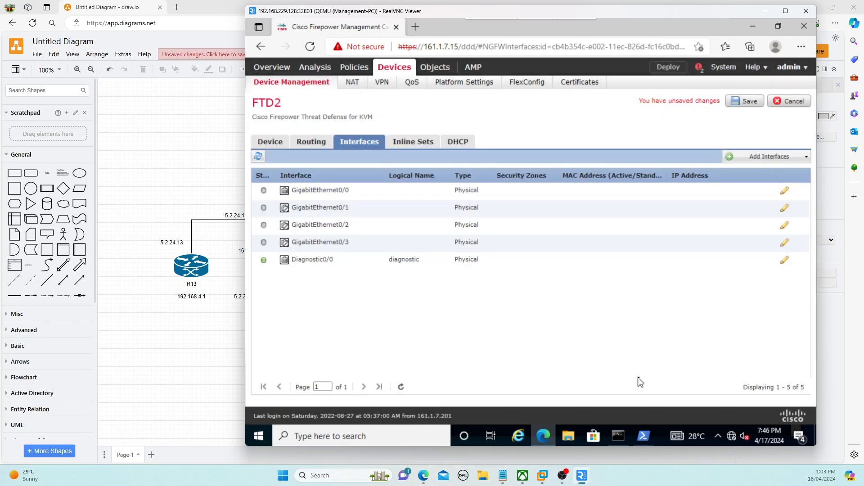
pyautogui.click(747, 101)
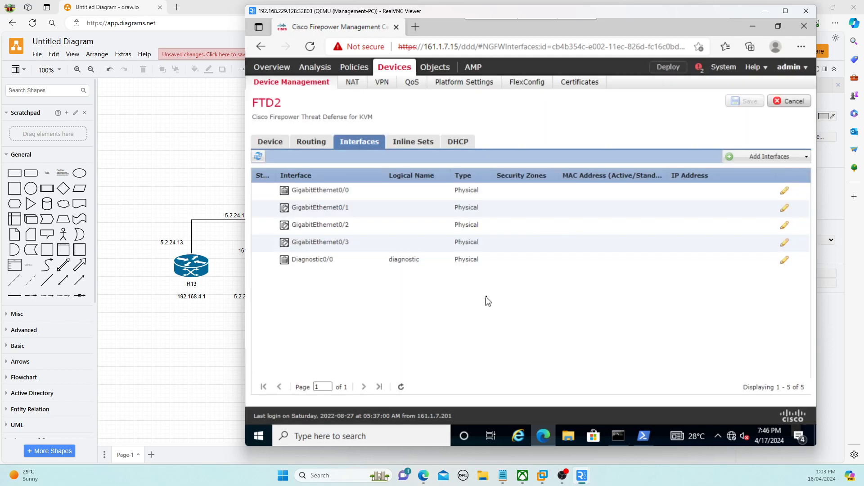
pyautogui.click(668, 75)
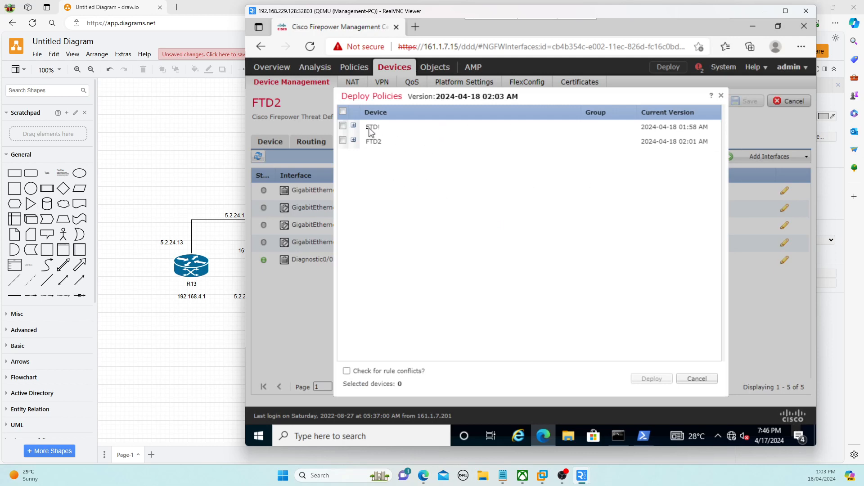
# Select both FTD! and FTD2, deploy their pending policies, and recheck that both show Deploying
pyautogui.click(354, 126)
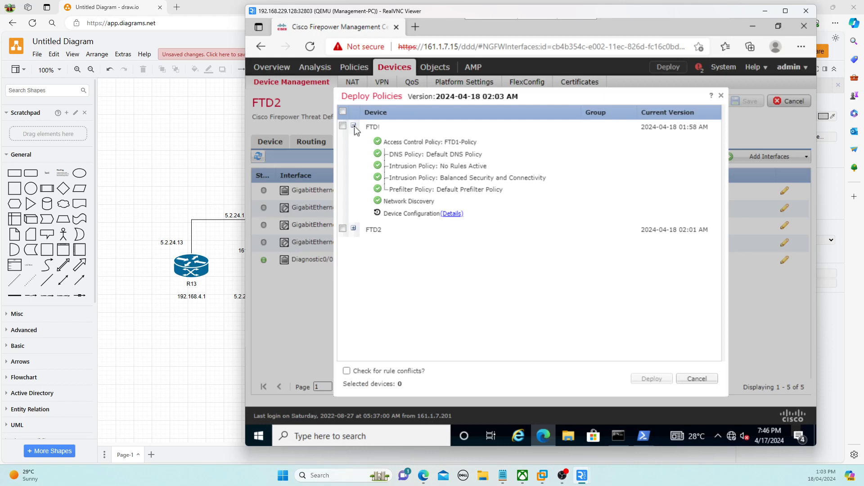
pyautogui.click(353, 229)
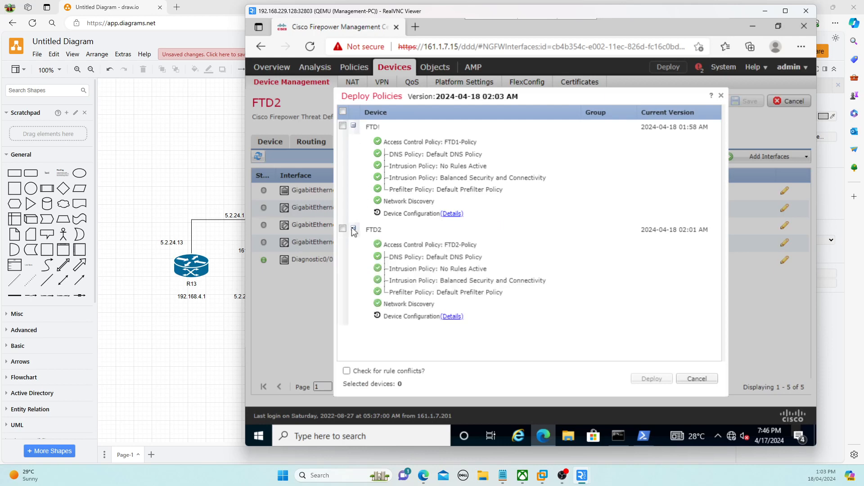
pyautogui.click(343, 112)
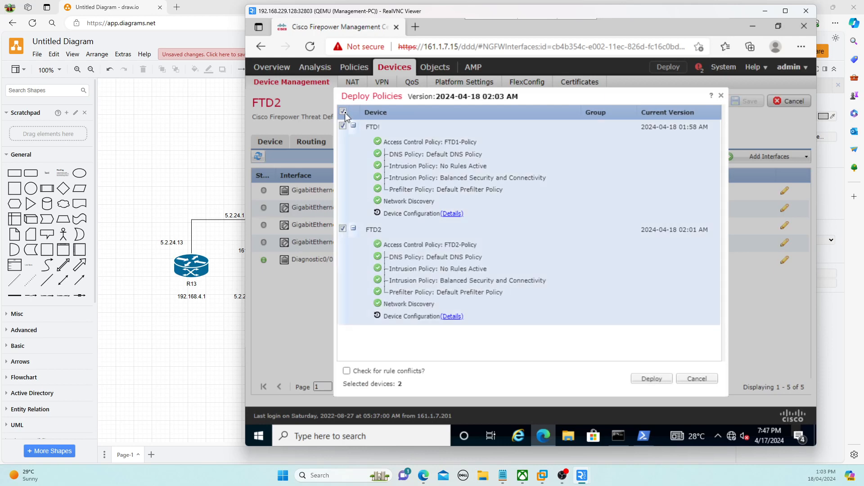
pyautogui.click(658, 379)
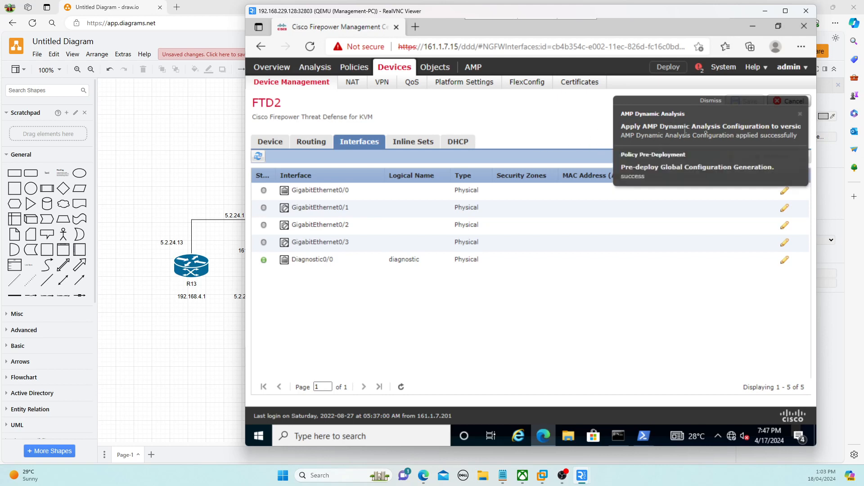
pyautogui.click(800, 116)
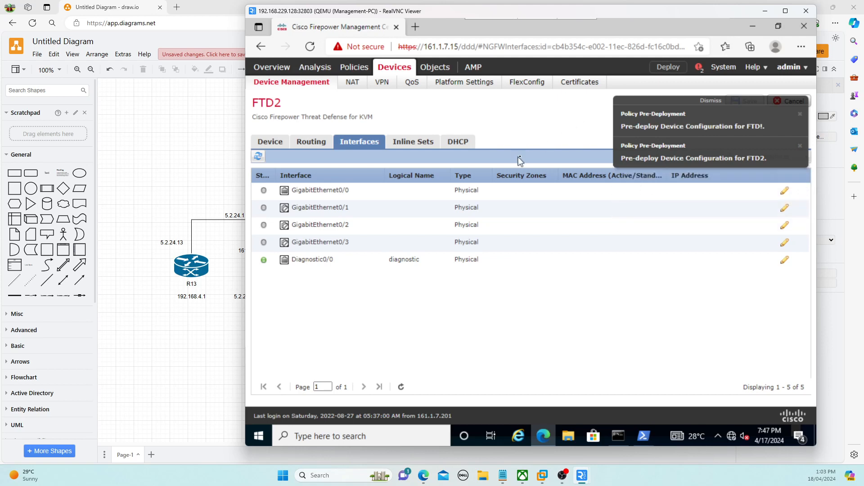
pyautogui.click(683, 67)
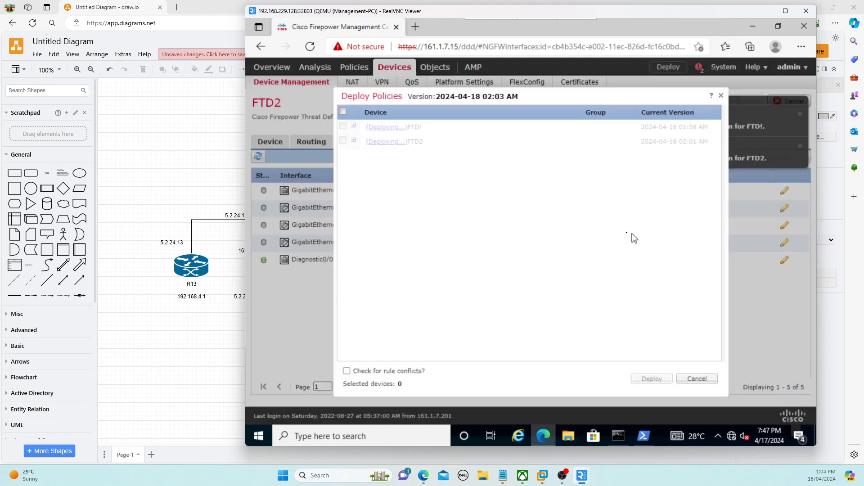
# Verify in Deployments status that FTD! and FTD2 deployed successfully, then dismiss the pre-deployment notifications
pyautogui.click(720, 95)
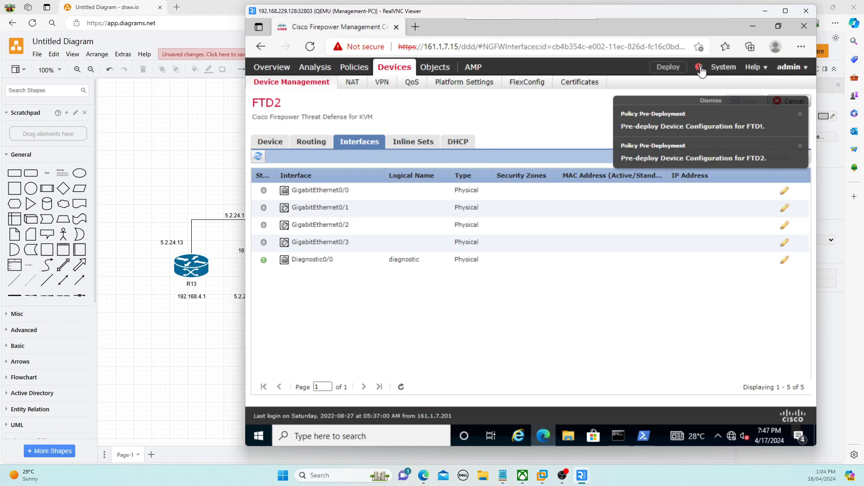
pyautogui.click(699, 68)
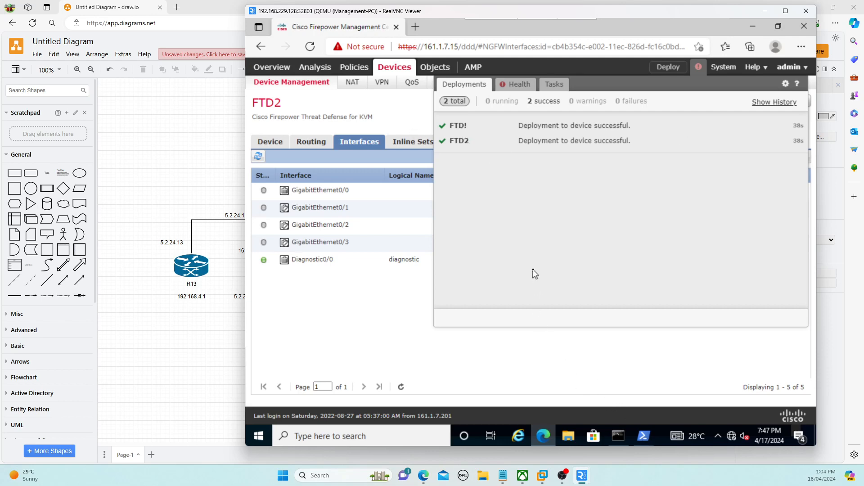
pyautogui.click(639, 380)
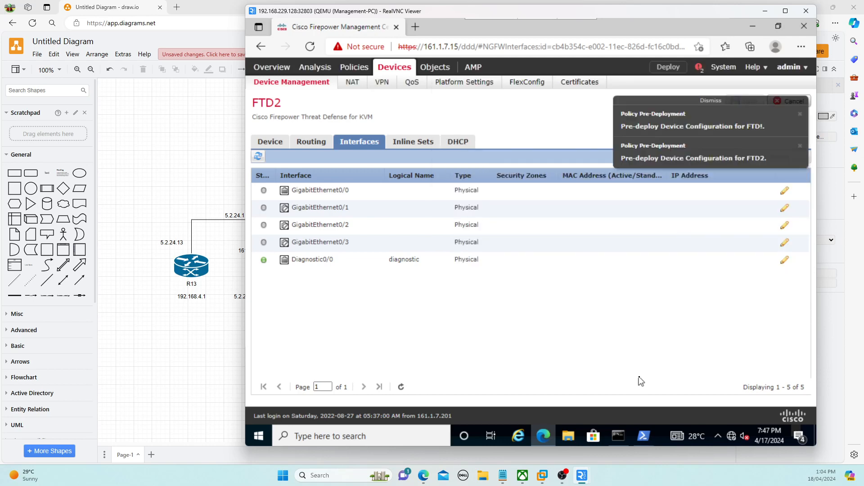
pyautogui.click(800, 116)
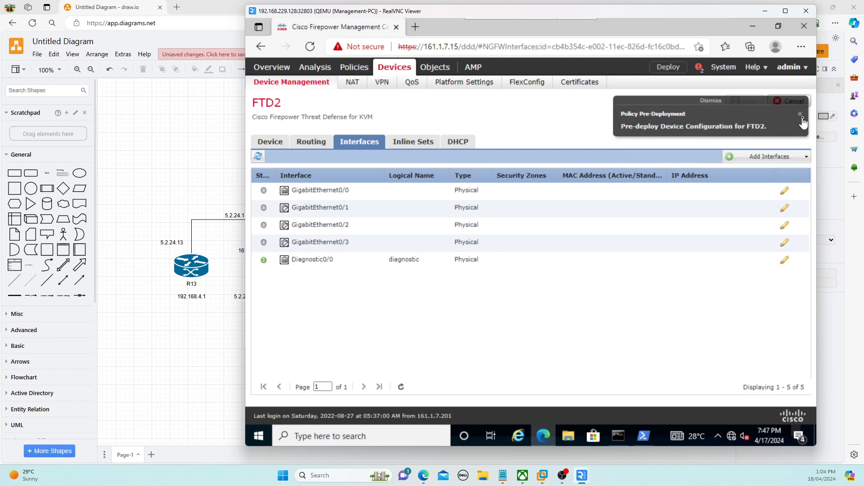
pyautogui.click(801, 116)
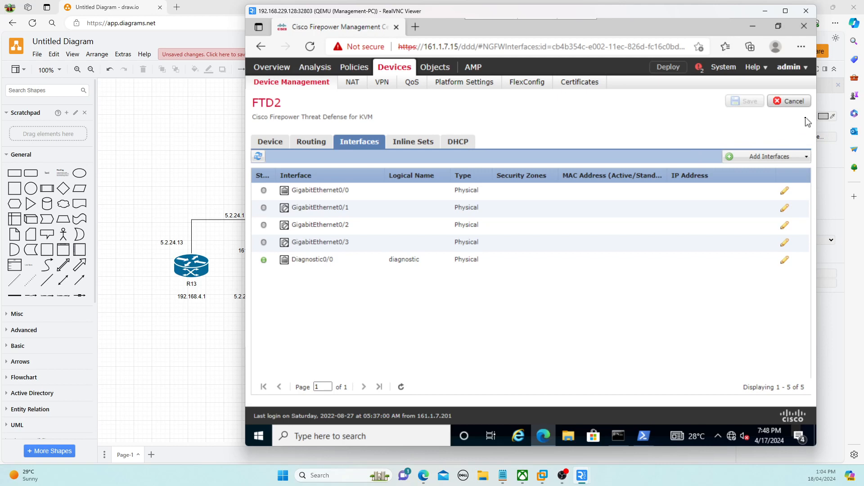
pyautogui.click(139, 166)
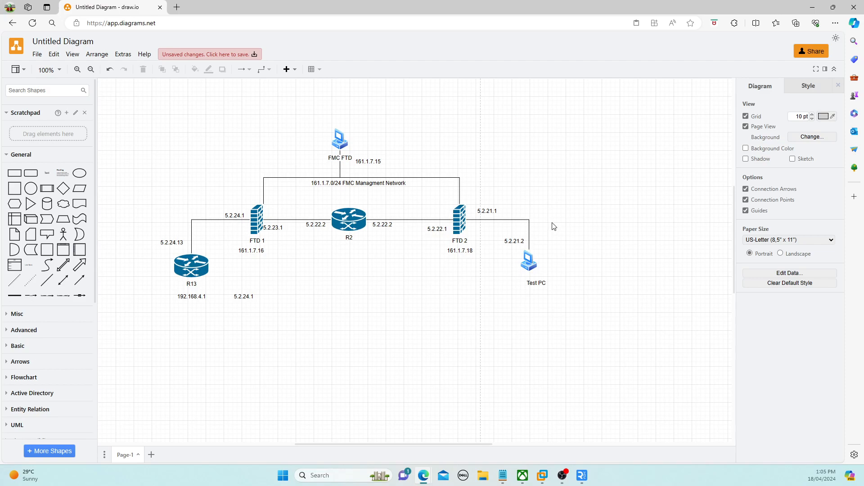
pyautogui.moveTo(581, 476)
pyautogui.click(612, 423)
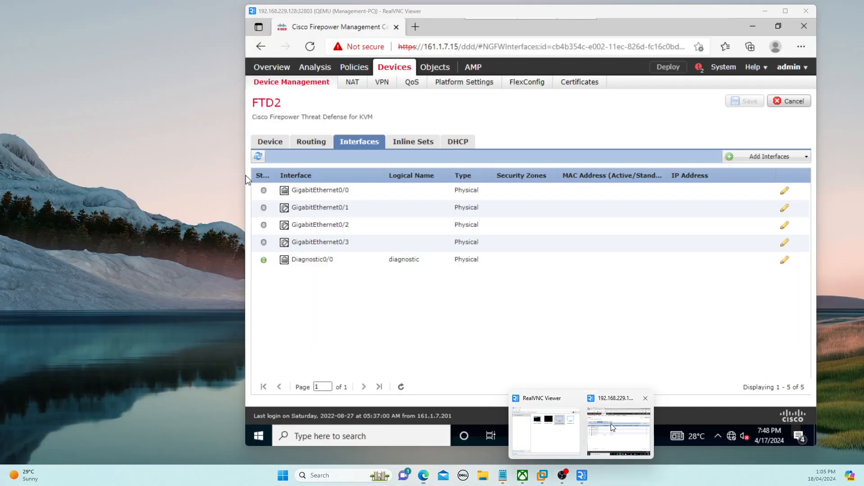